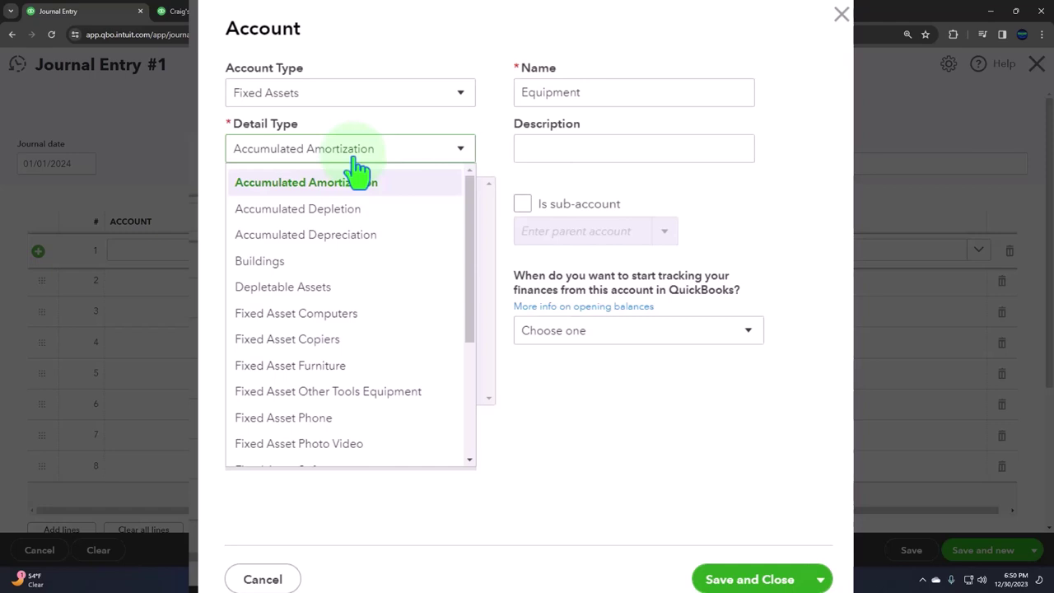
Step: Save the new Equipment account with detail type Fixed Asset Furniture and debit it 5,000 on the first journal line
left_click(360, 368)
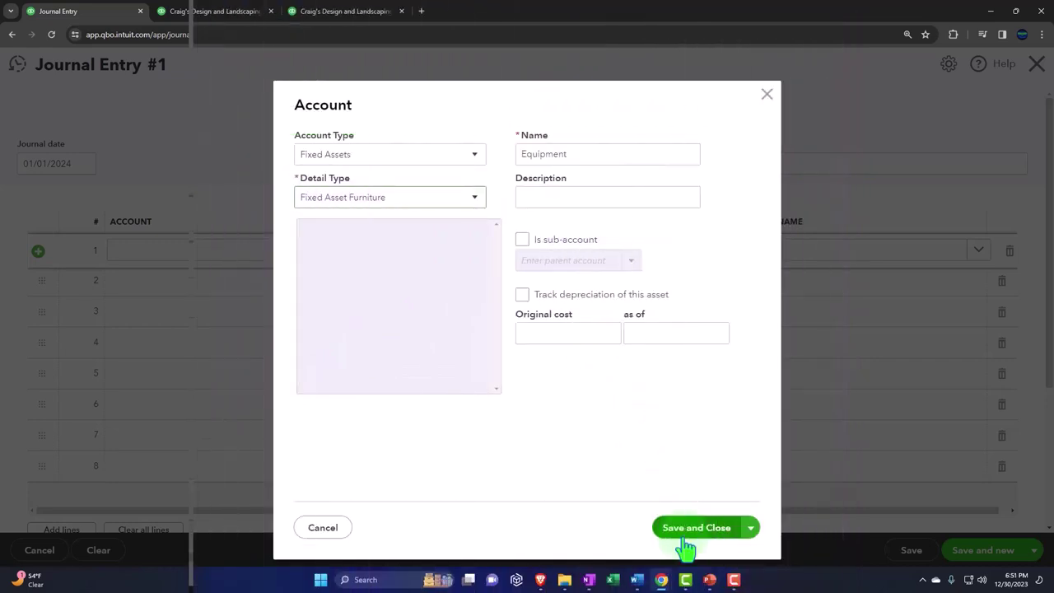
left_click(733, 585)
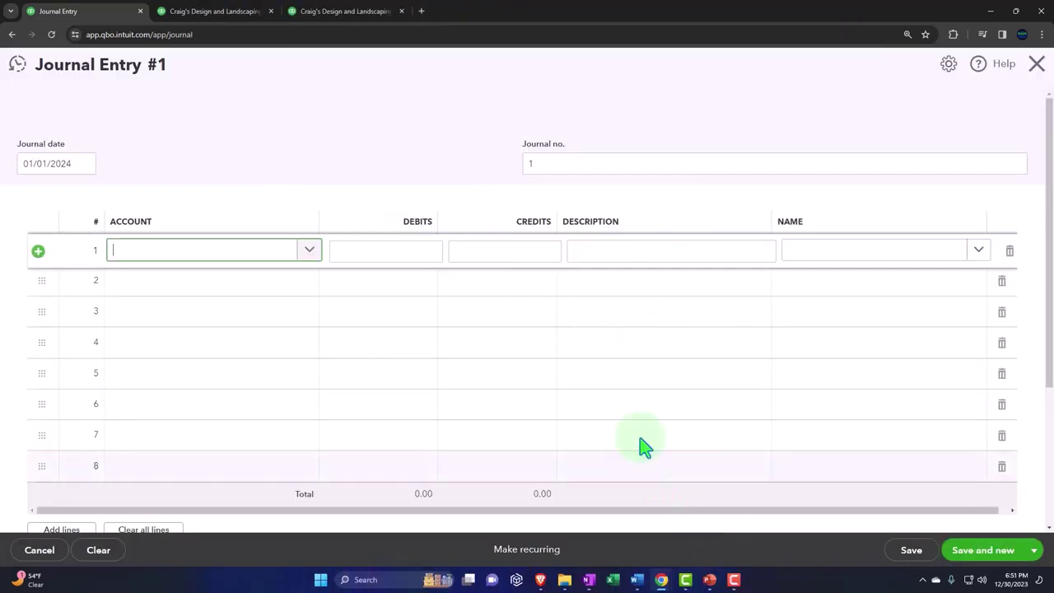
left_click(411, 247)
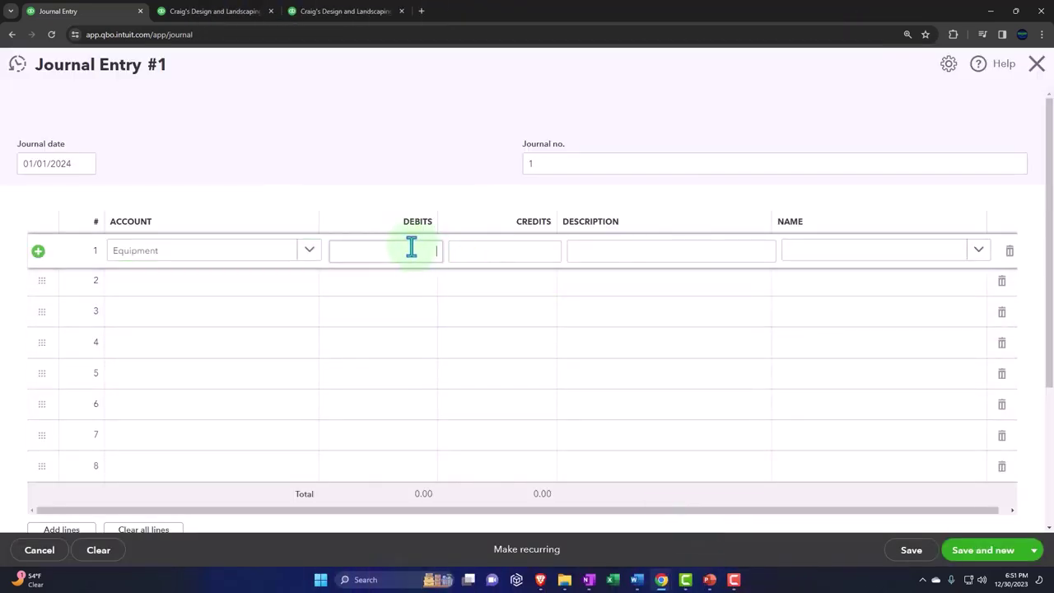
type("5000")
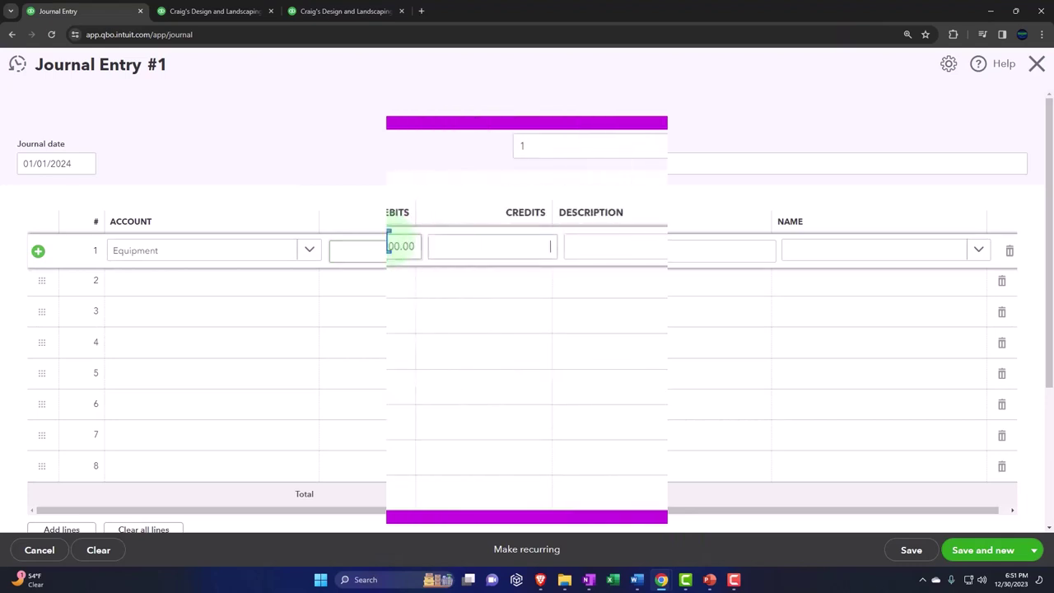
key("Tab")
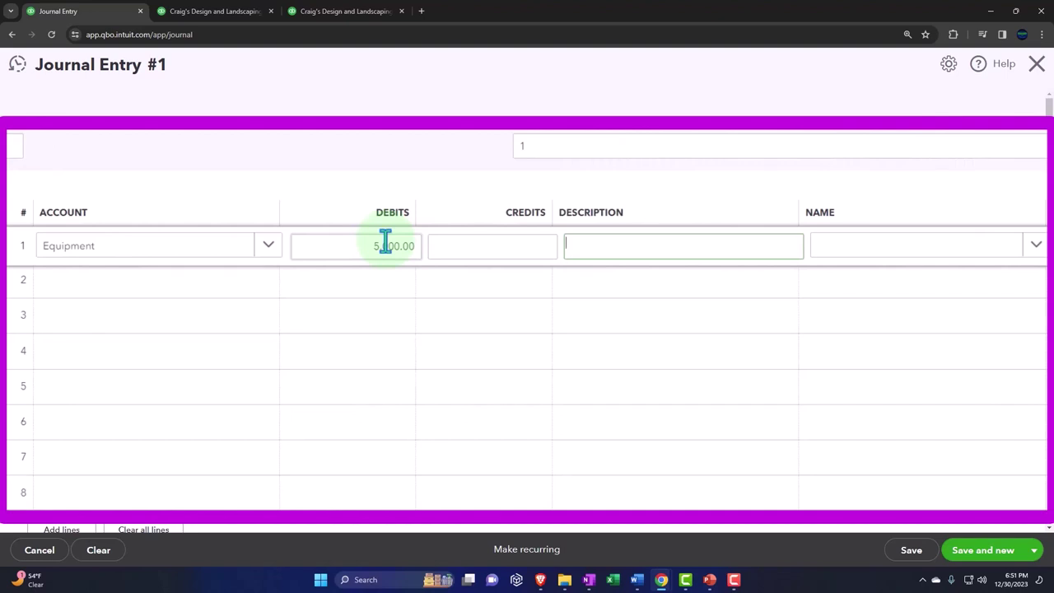
key("Tab")
key("Tab")
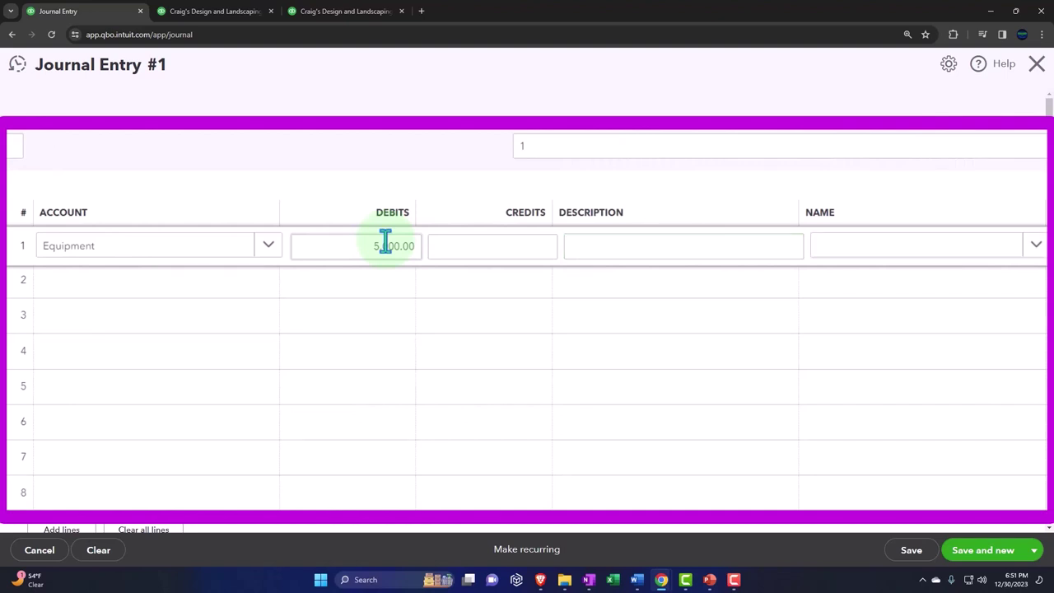
key("Tab")
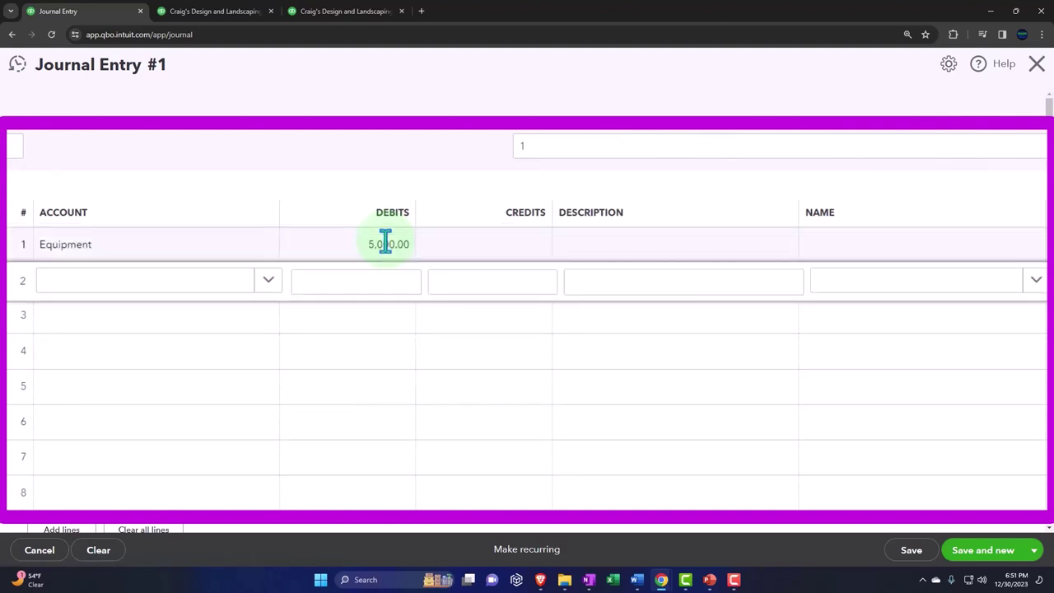
key("Tab")
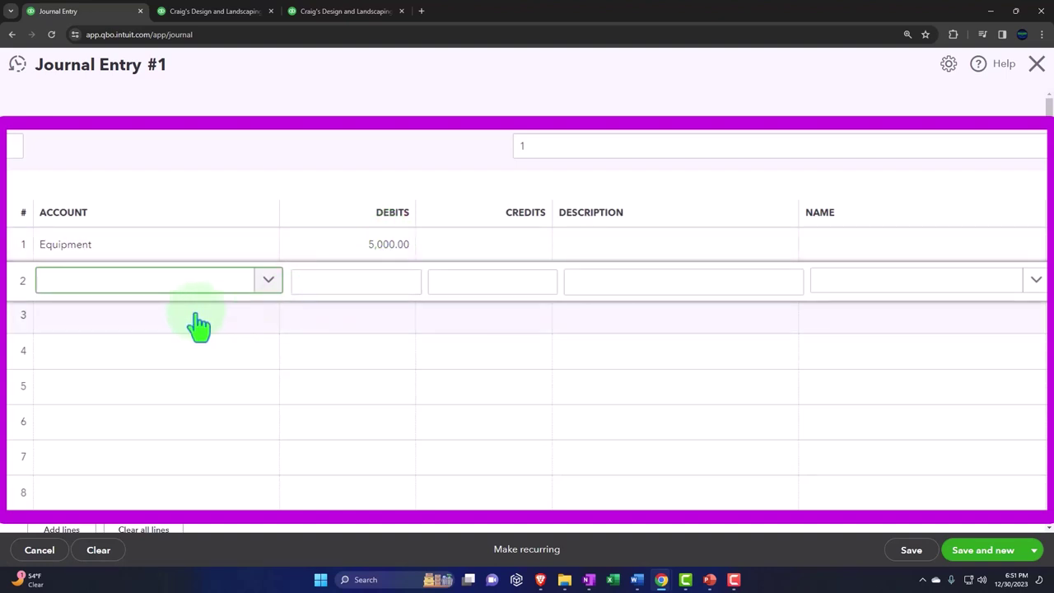
Step: Enter Loan Payable as the offsetting 5,000 credit on the second line, and save and close the journal entry
type("Loa")
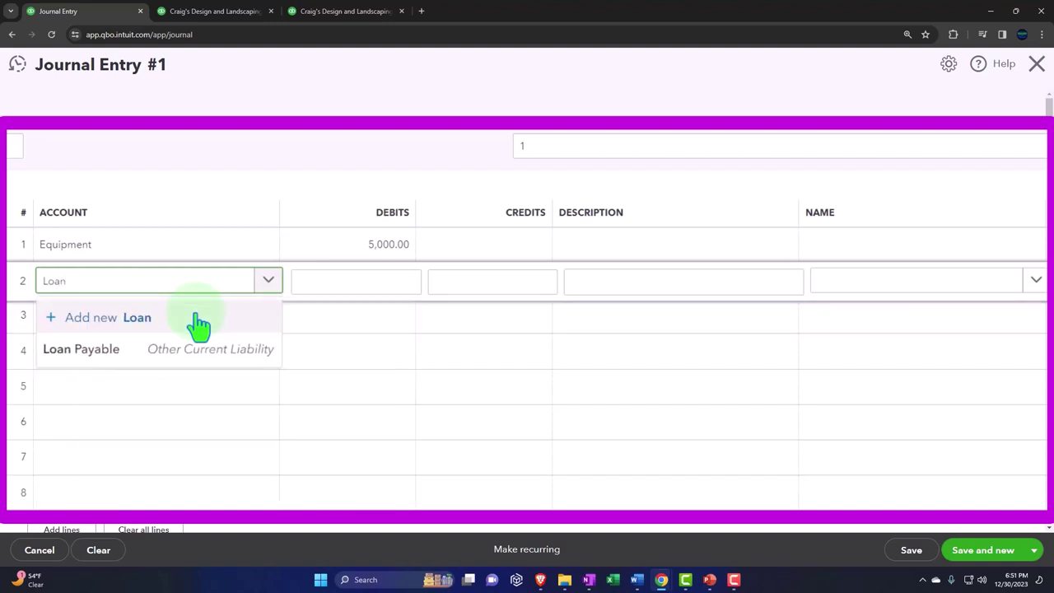
type("n")
key("Down")
key("Down")
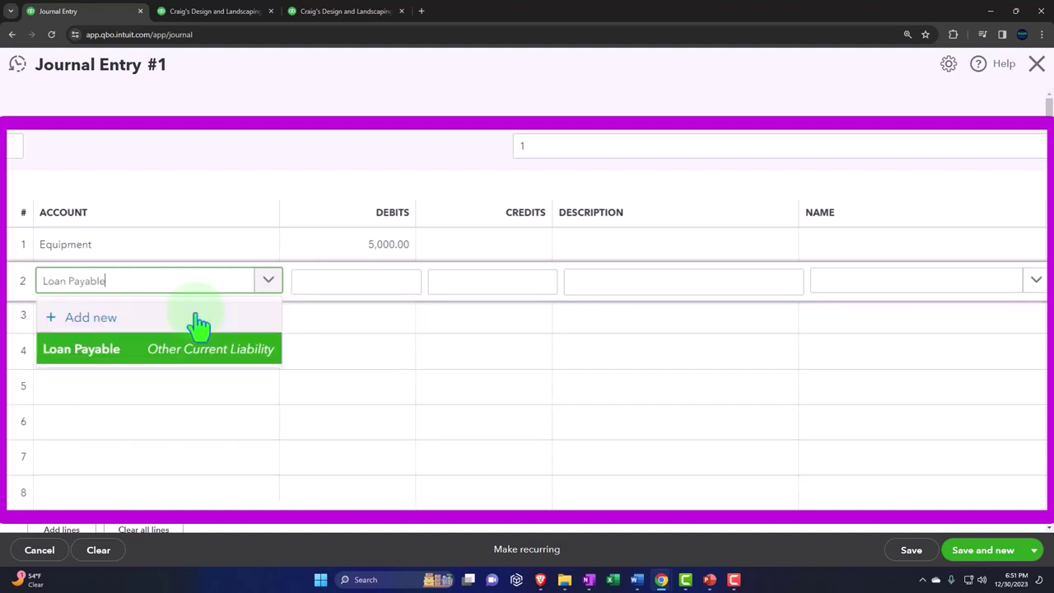
key("Tab")
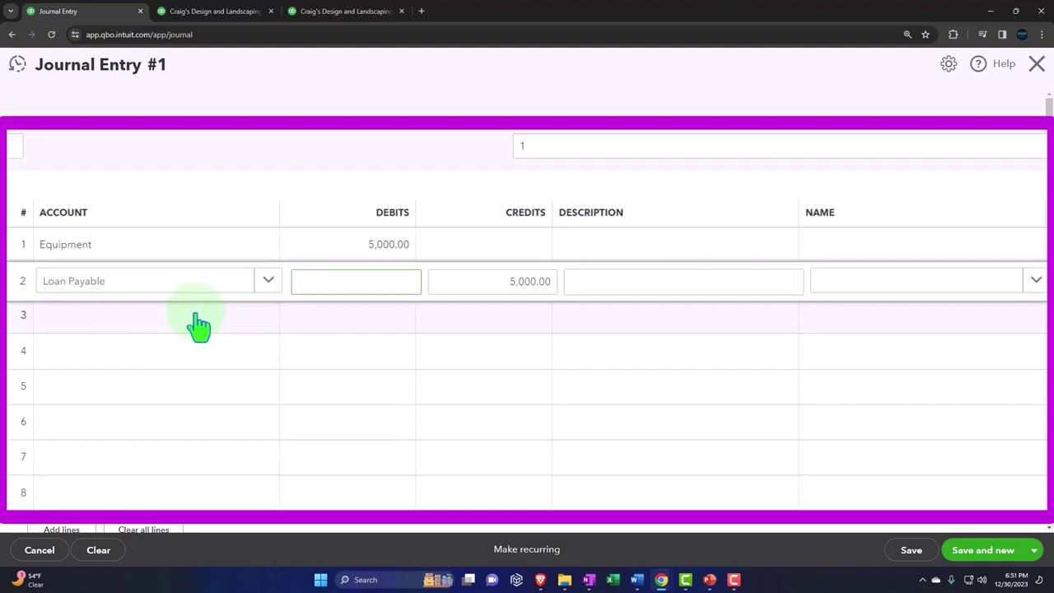
key("Tab")
key("Tab")
key("Tab")
key("Tab")
key("Tab")
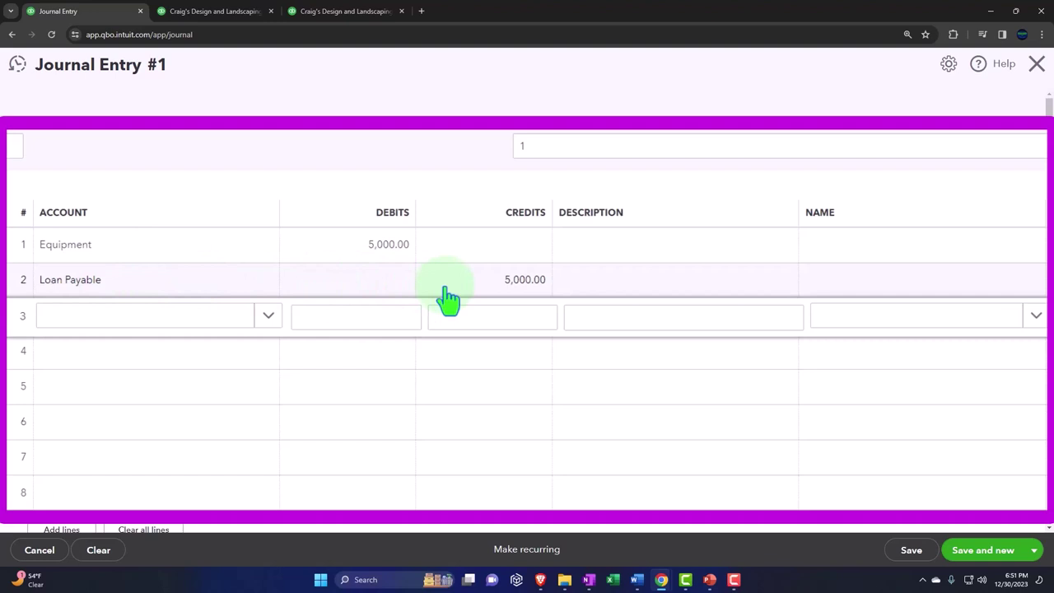
left_click(1034, 551)
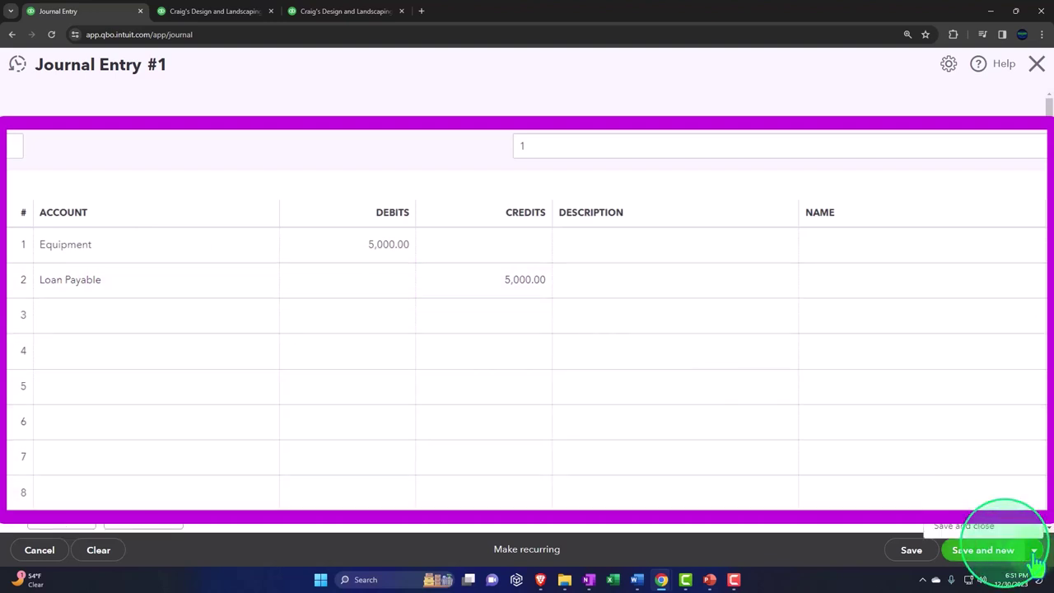
left_click(984, 527)
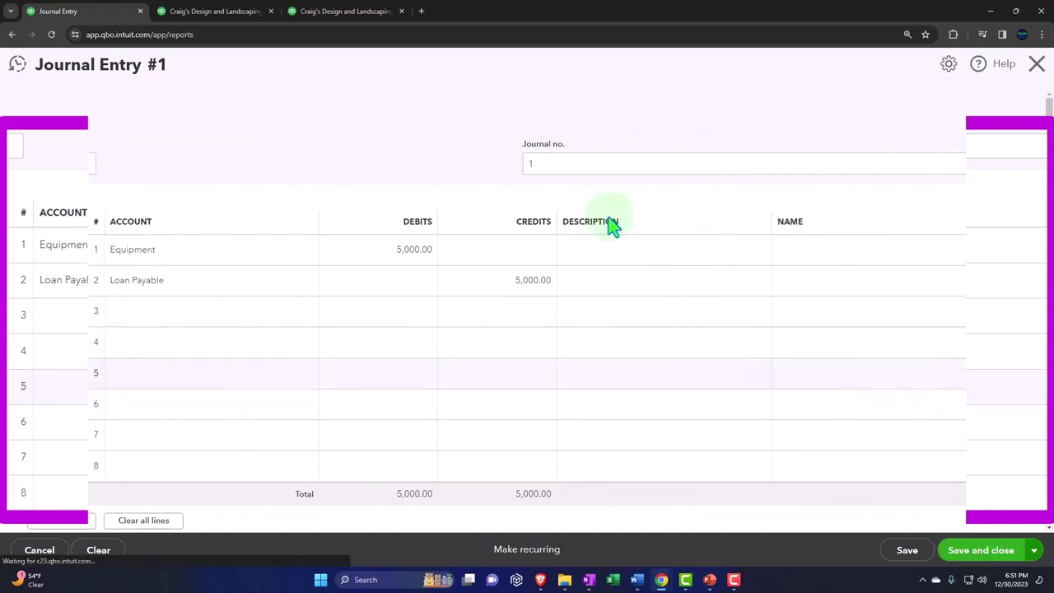
Step: Run the Balance Sheet report for the period 01/01/2024 to 12/31/2024
left_click(216, 12)
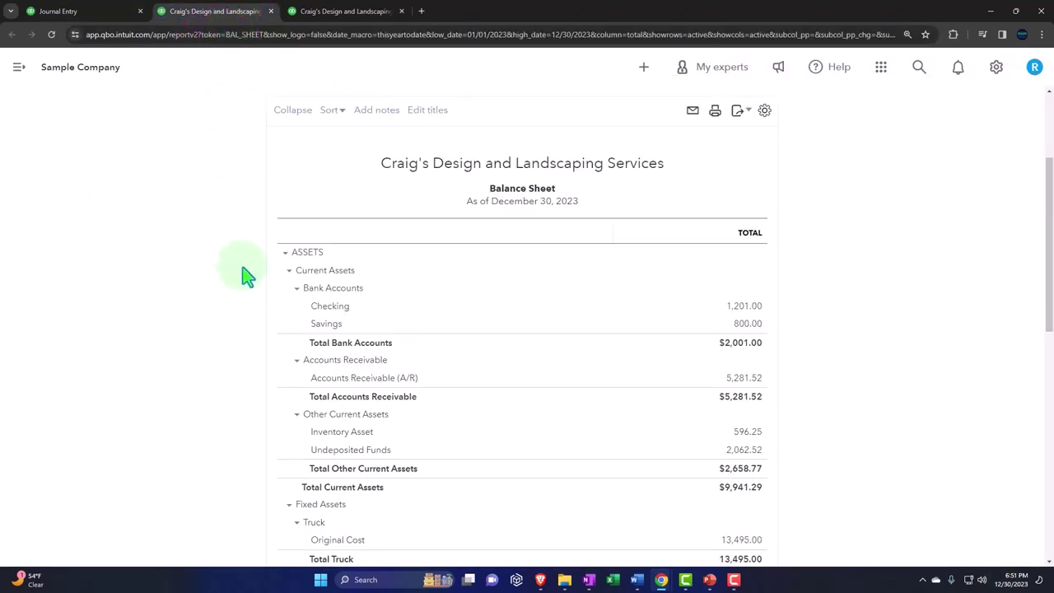
scroll(290, 305, "up", 2)
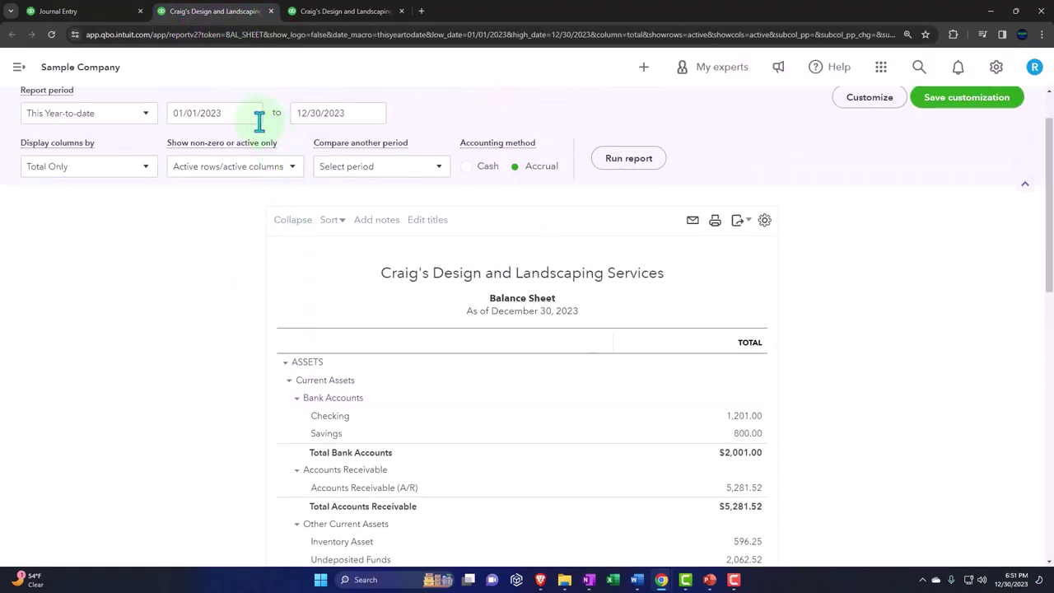
left_click(195, 113)
type("01")
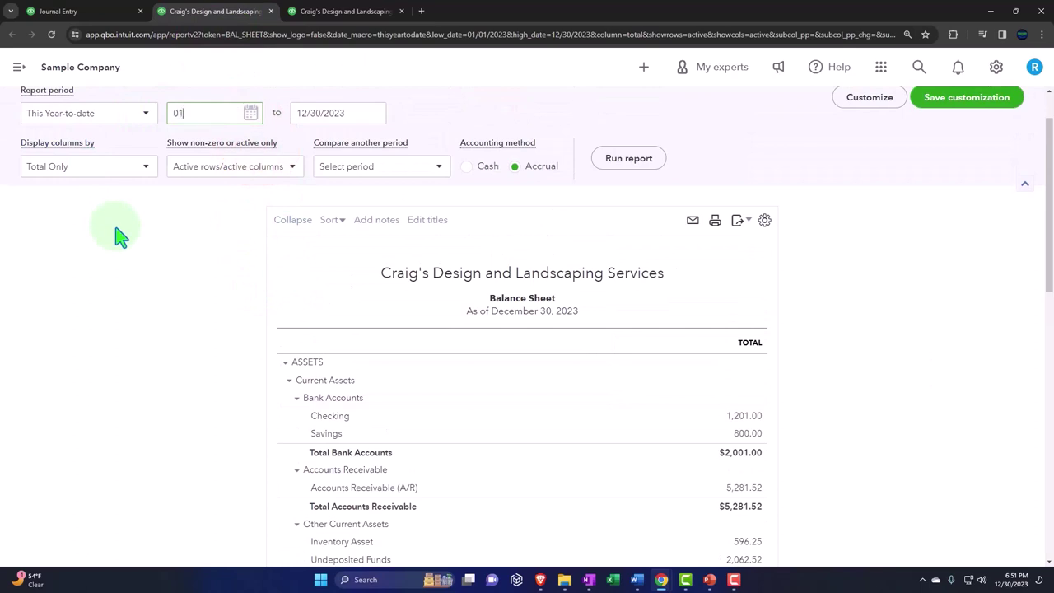
type("/01/2024")
key("Tab")
type("12312")
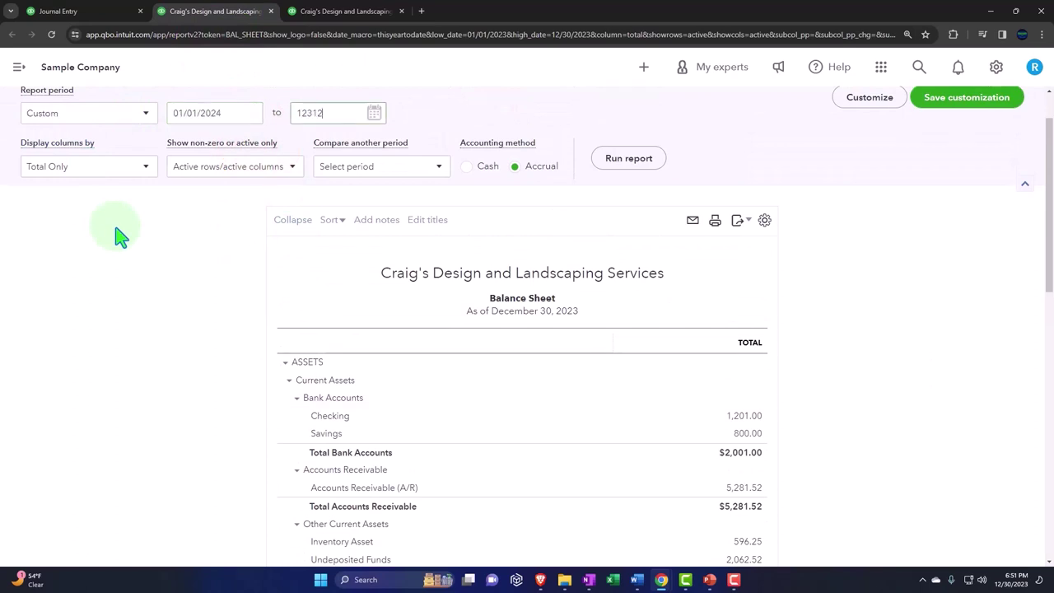
type("024")
left_click(628, 158)
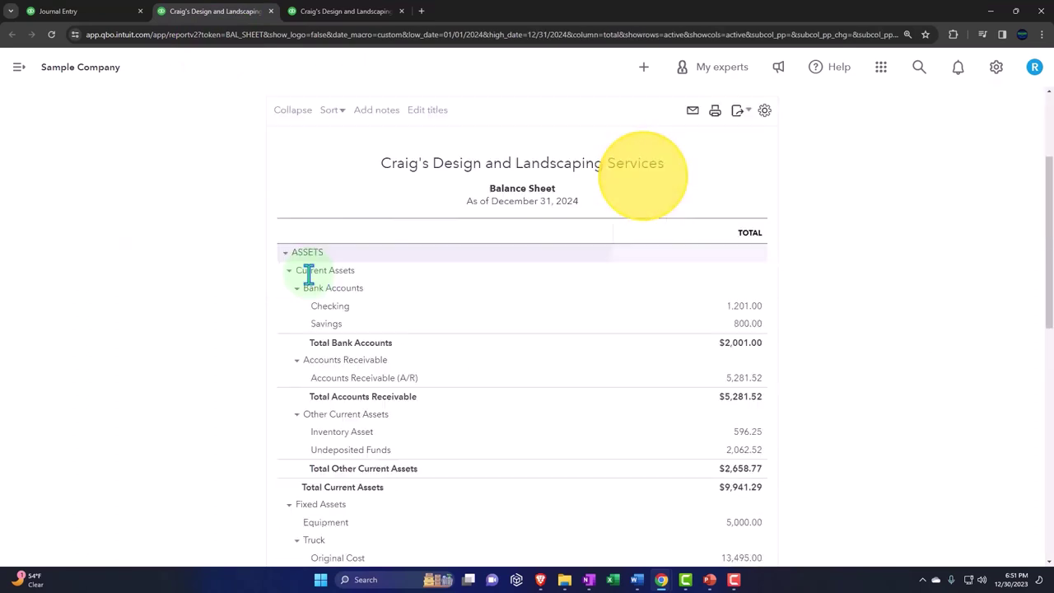
Step: Trace the Equipment balance through its transaction report to the source journal entry, and return to the Balance Sheet
key("ctrl+plus")
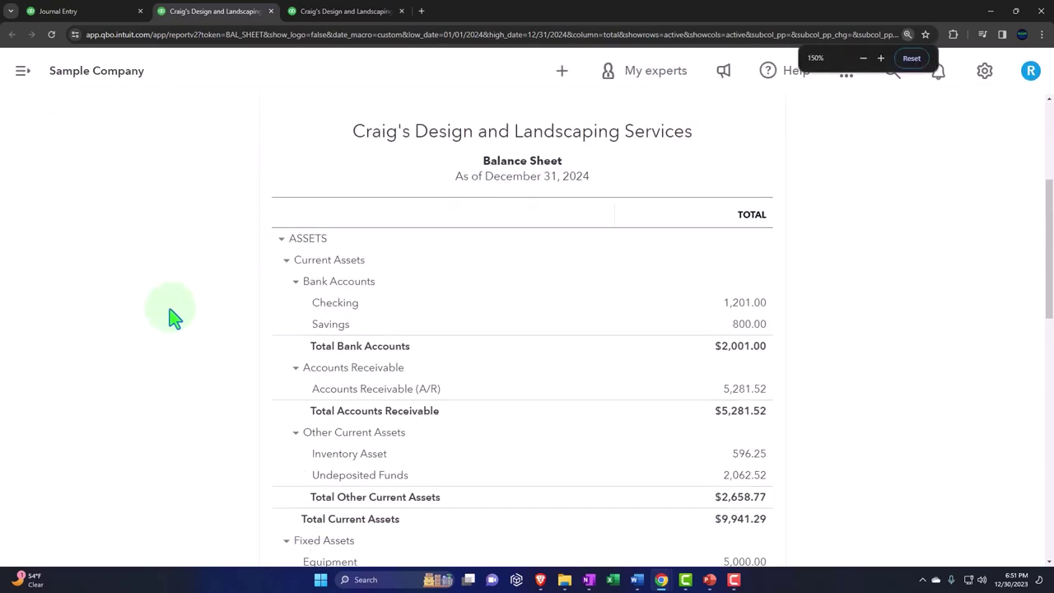
scroll(174, 317, "down", 4)
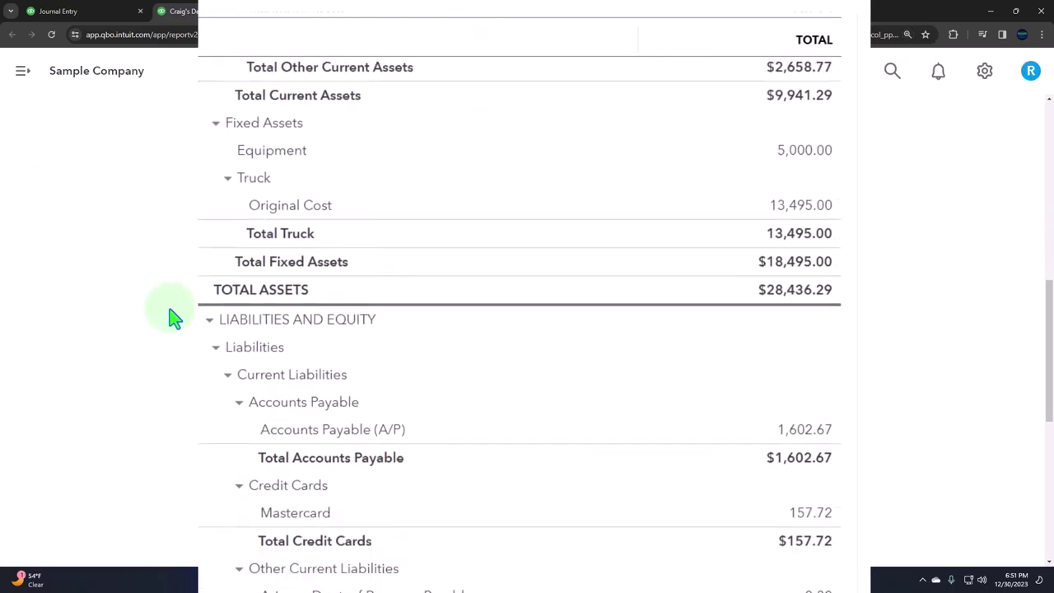
scroll(170, 315, "up", 3)
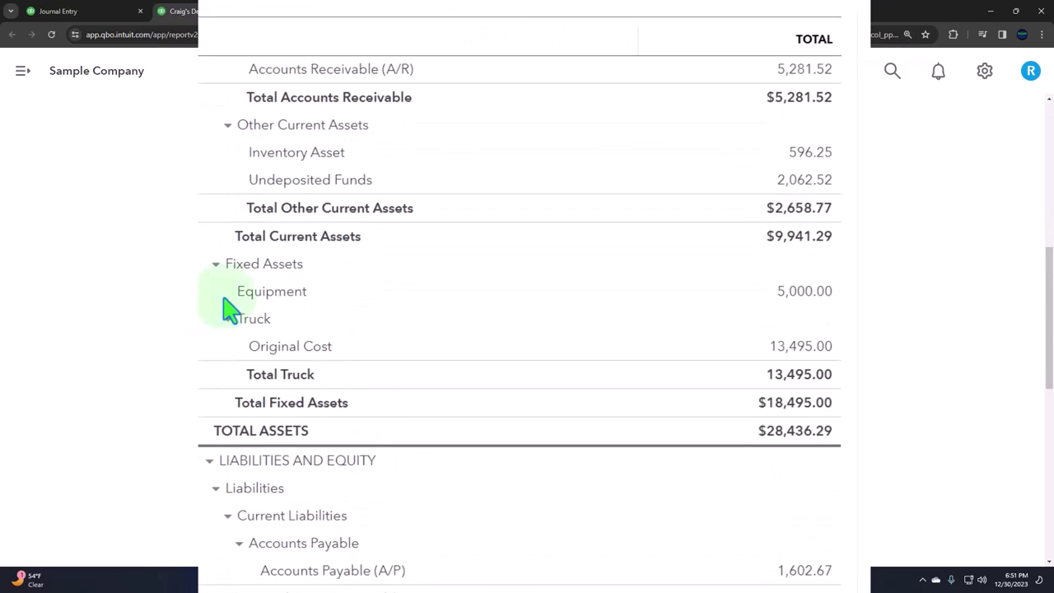
left_click(786, 294)
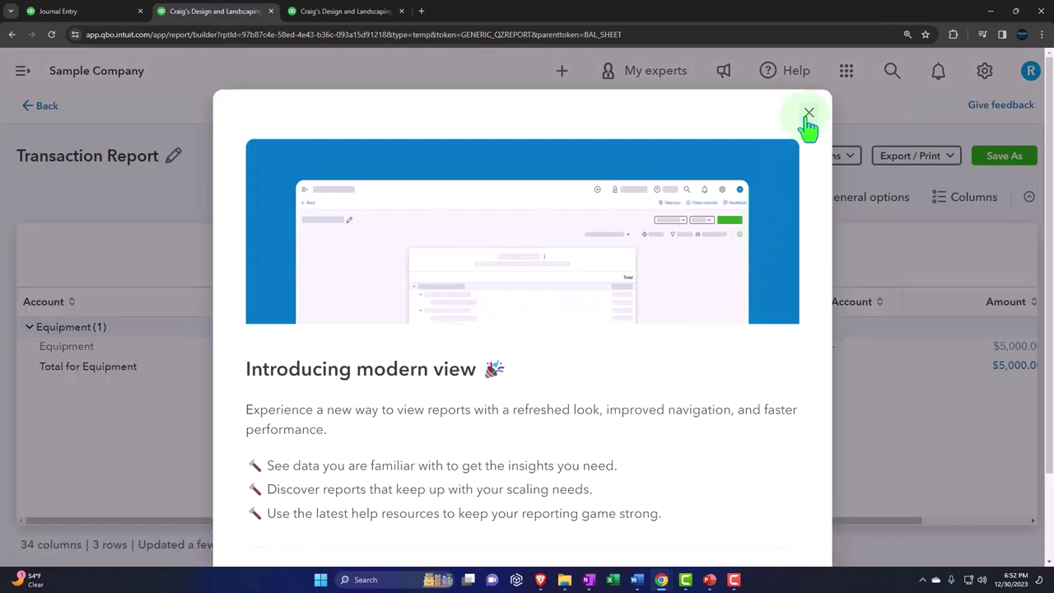
left_click(807, 111)
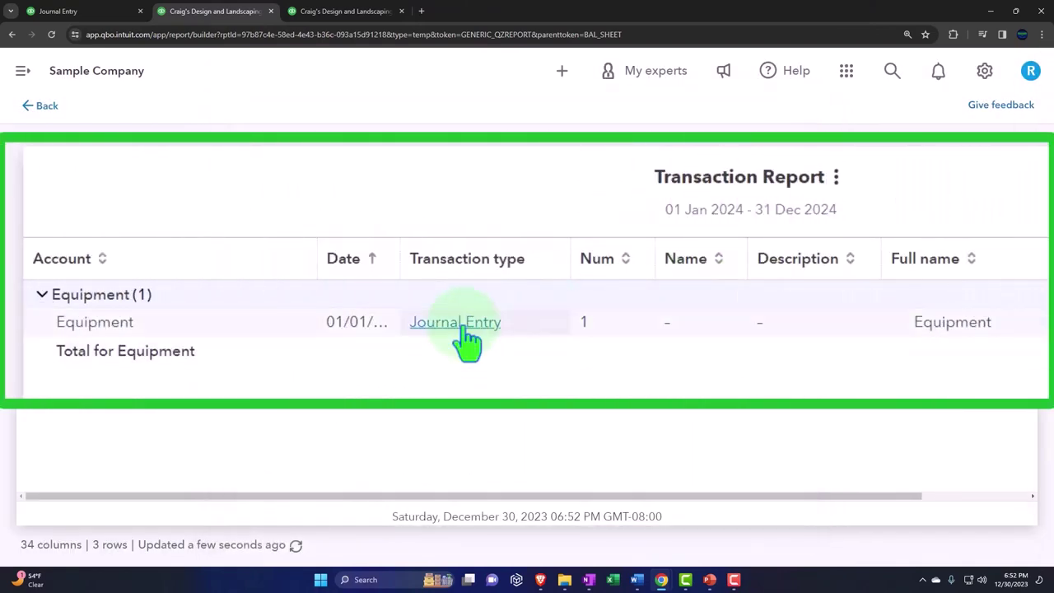
left_click(461, 328)
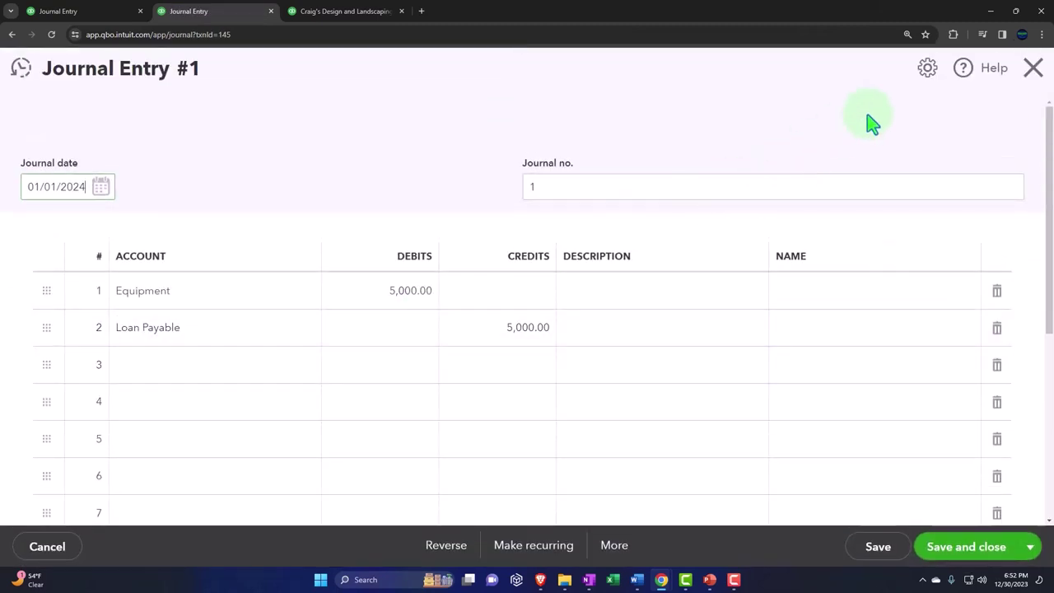
left_click(1032, 75)
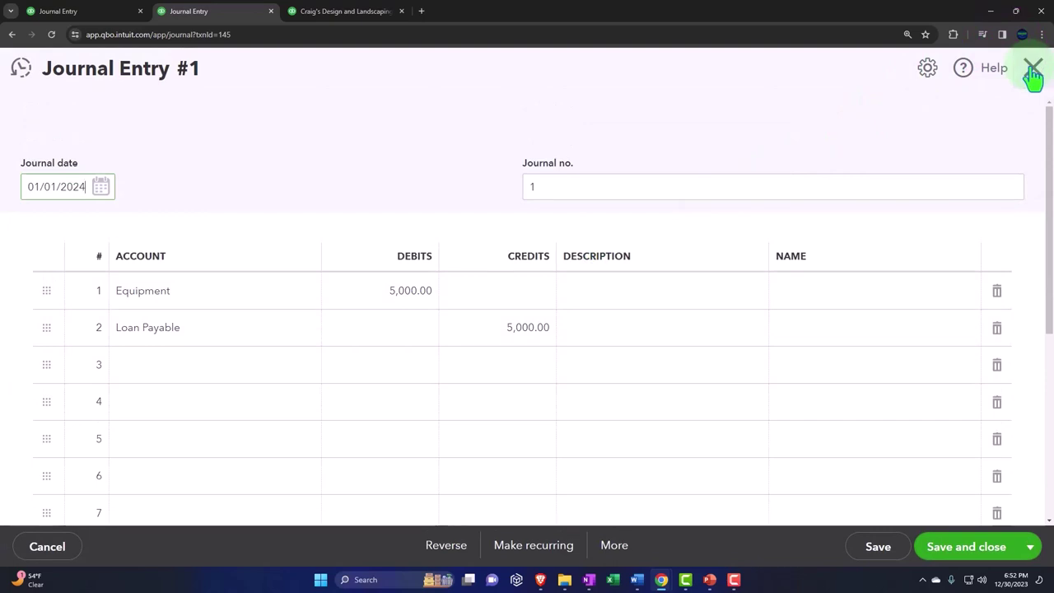
left_click(1033, 74)
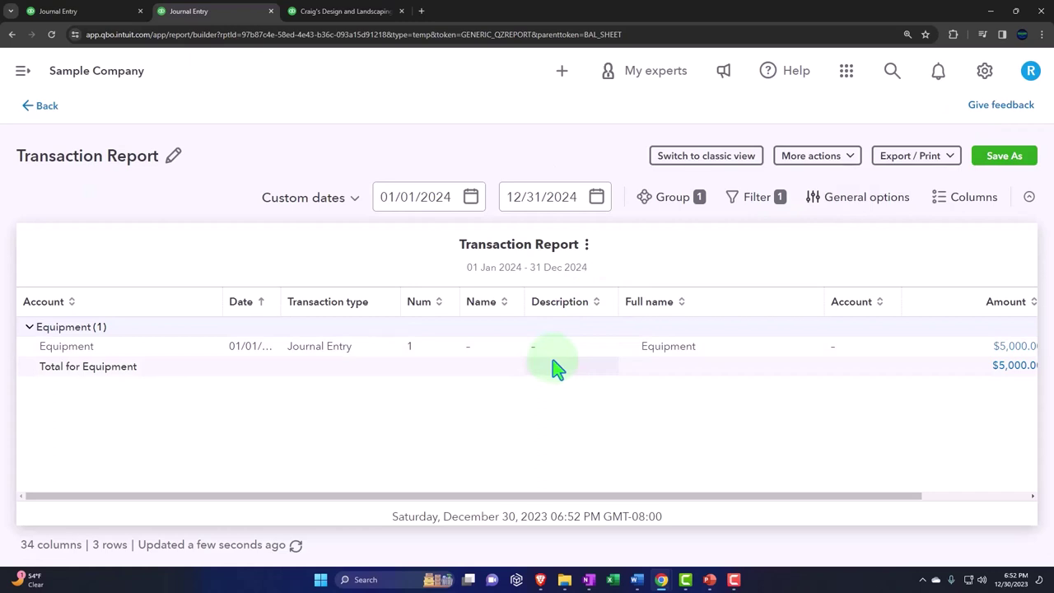
left_click(42, 107)
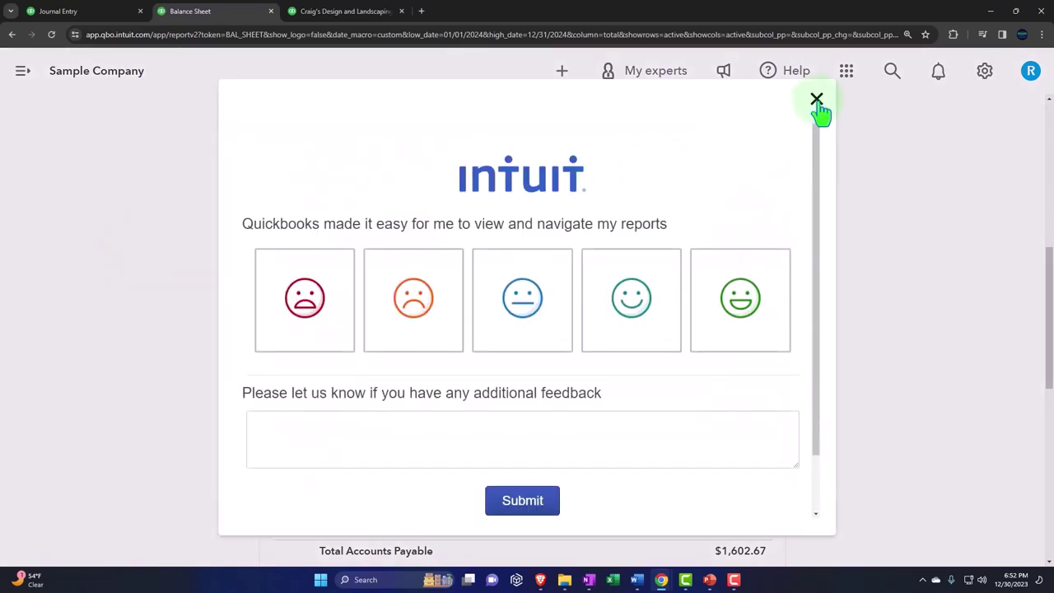
left_click(816, 100)
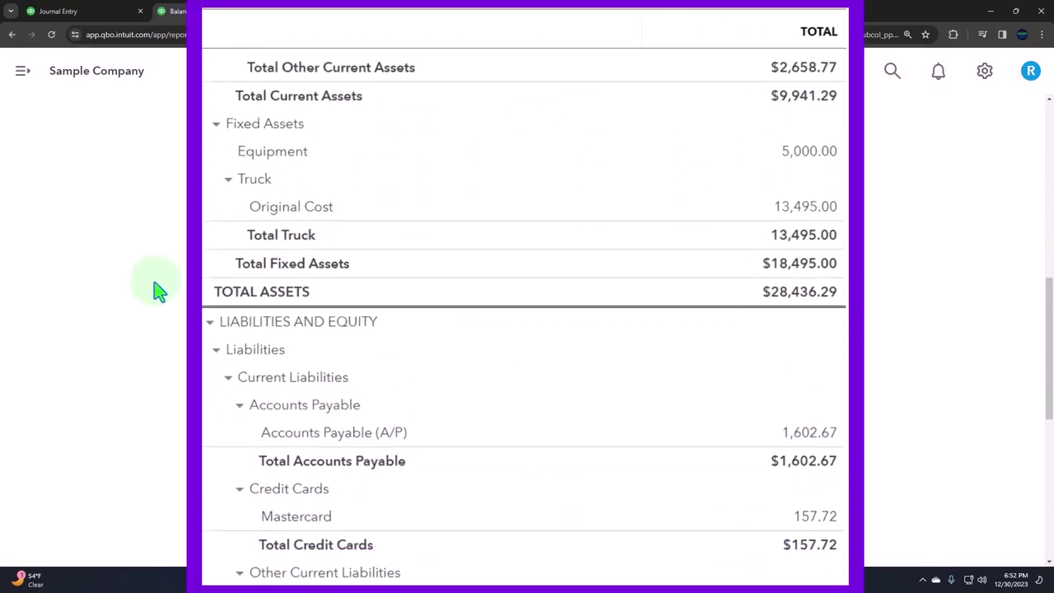
Step: Review the transactions behind the Loan Payable balance under Other Current Liabilities, and return to the start of the Balance Sheet
scroll(159, 291, "down", 3)
scroll(159, 290, "down", 2)
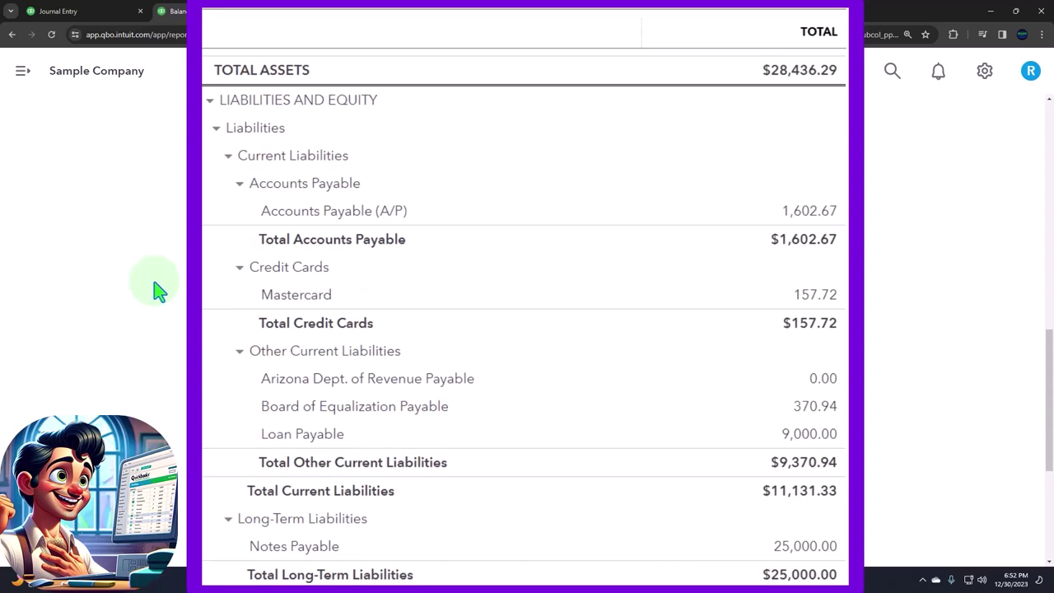
scroll(159, 290, "down", 2)
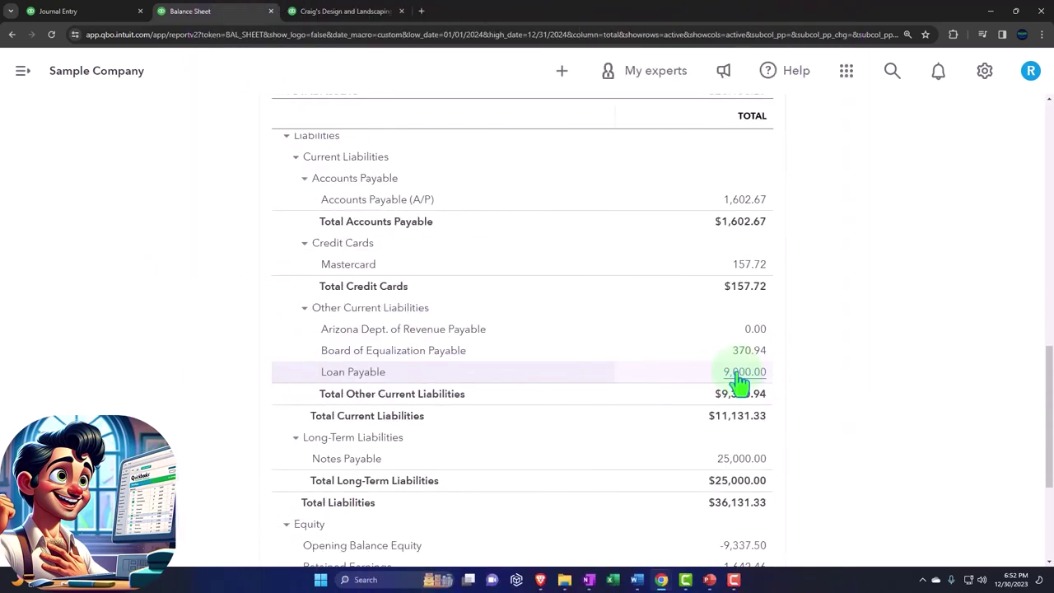
left_click(739, 376)
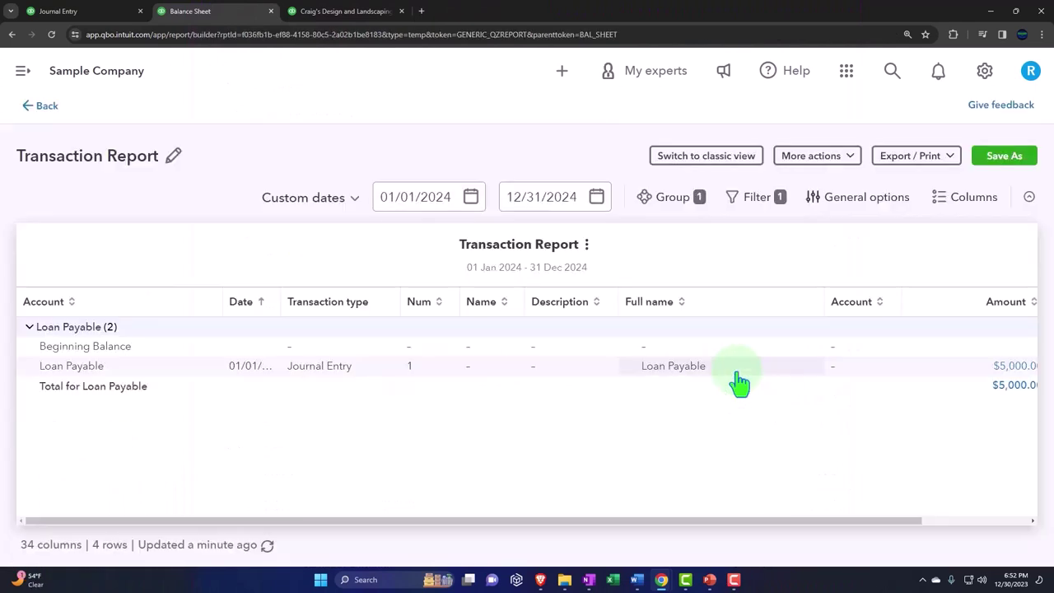
left_click(736, 374)
key("ctrl+minus")
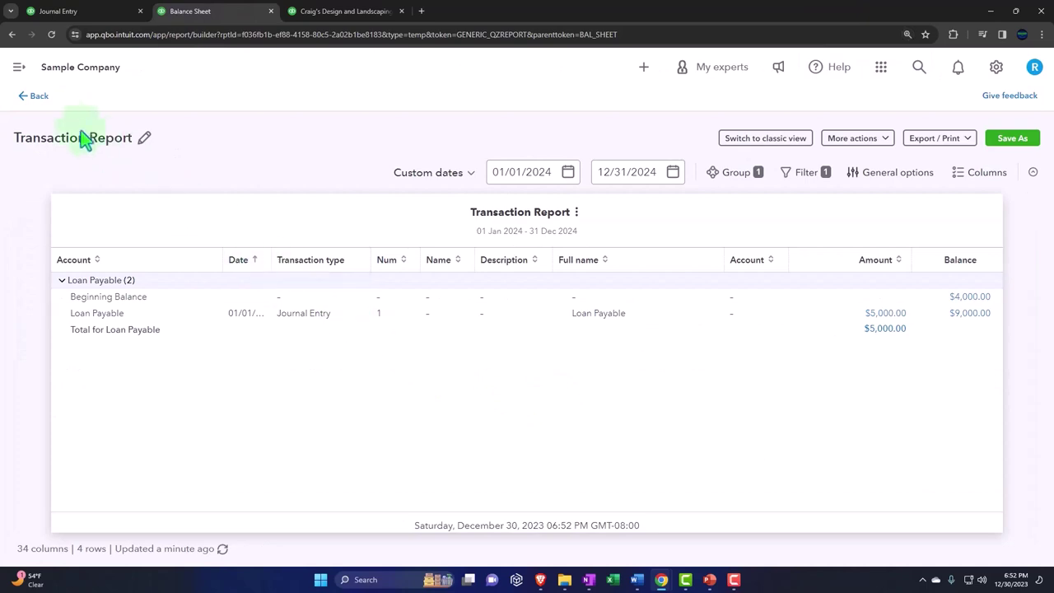
left_click(39, 97)
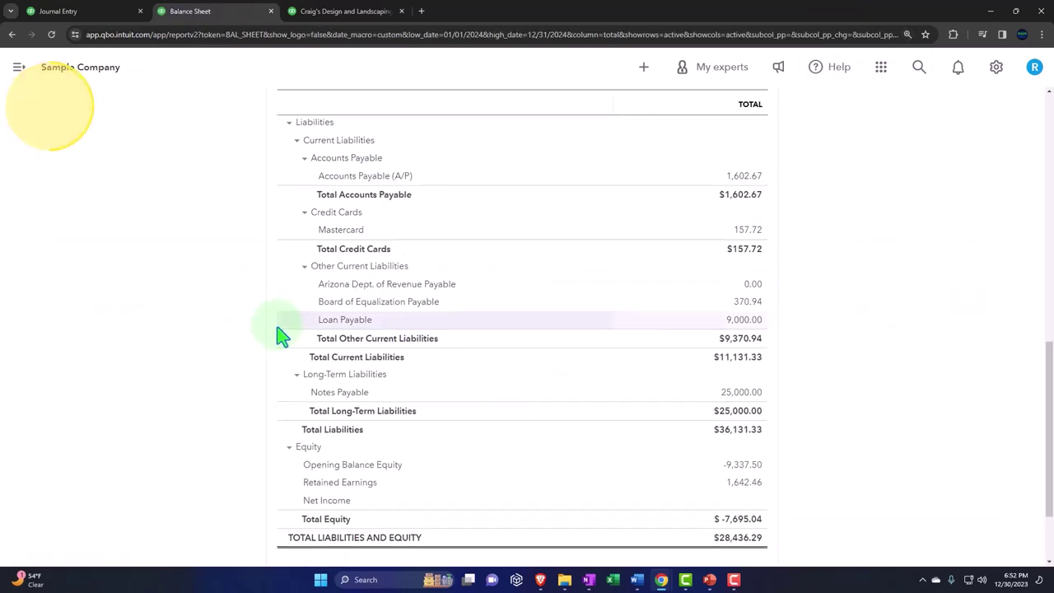
scroll(264, 334, "up", 3)
scroll(257, 334, "up", 5)
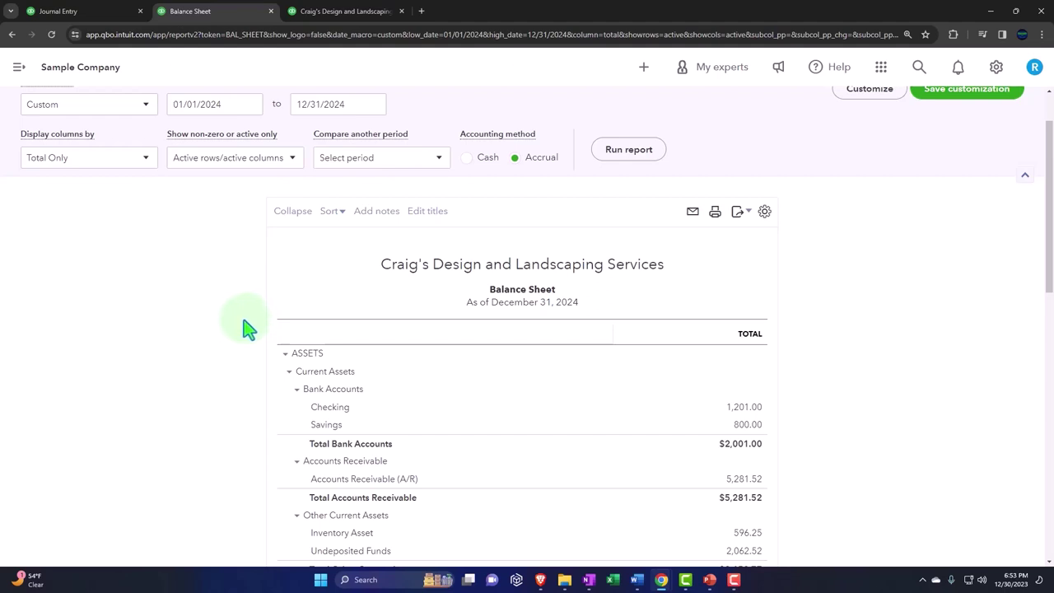
Step: Open the chart of accounts in the first browser tab, dismissing the bank connection message and collapsing the navigation pane
left_click(102, 13)
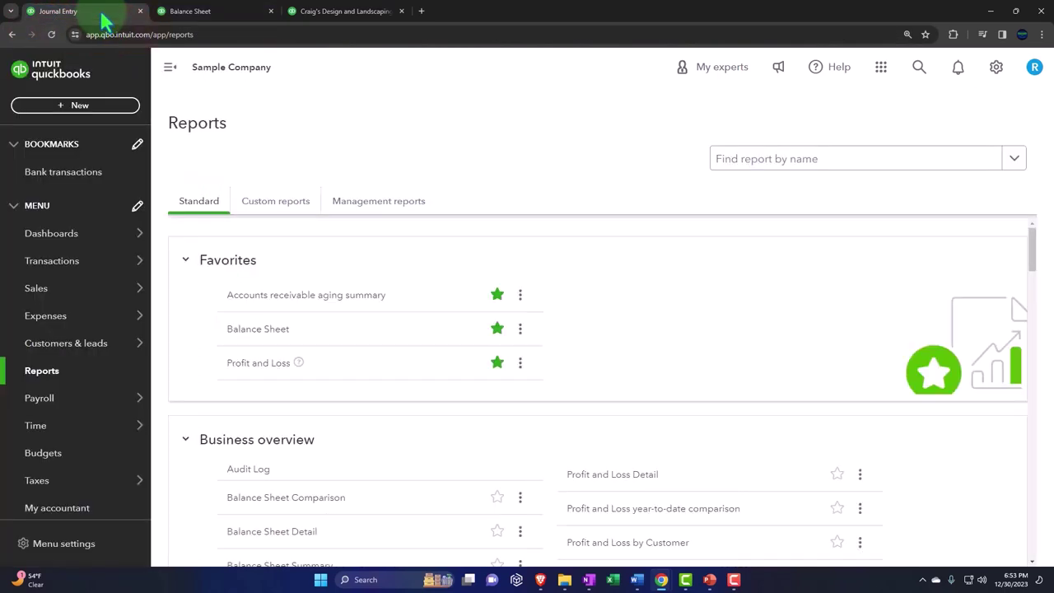
mouse_move(48, 262)
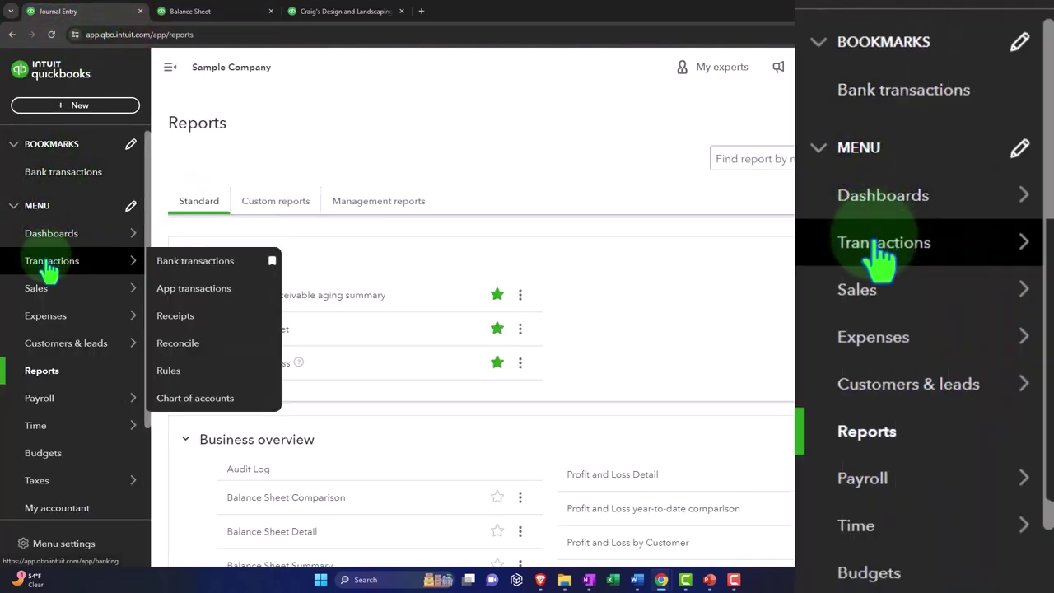
left_click(48, 262)
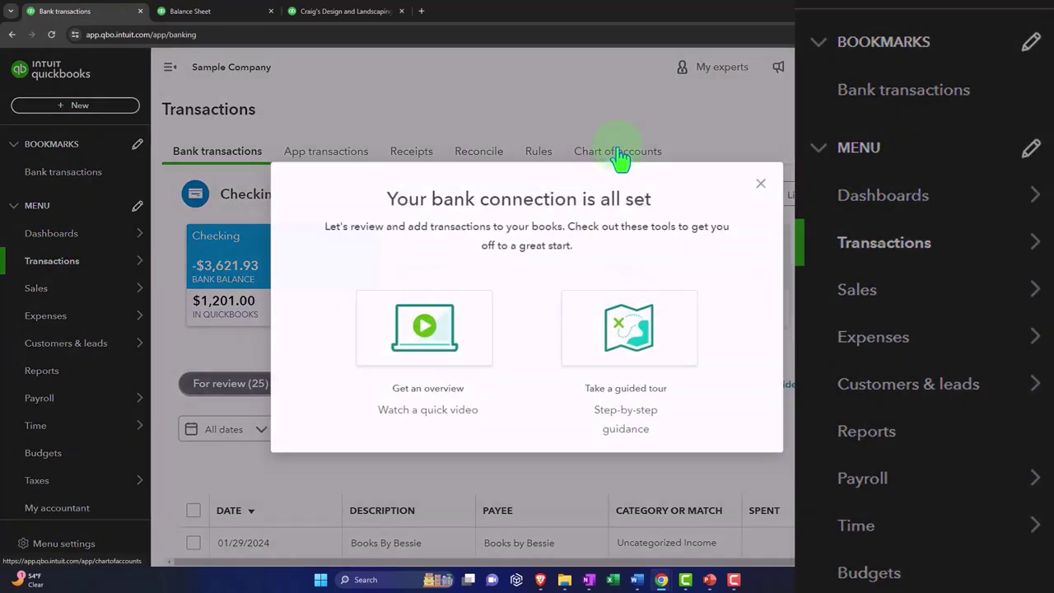
left_click(759, 183)
left_click(637, 167)
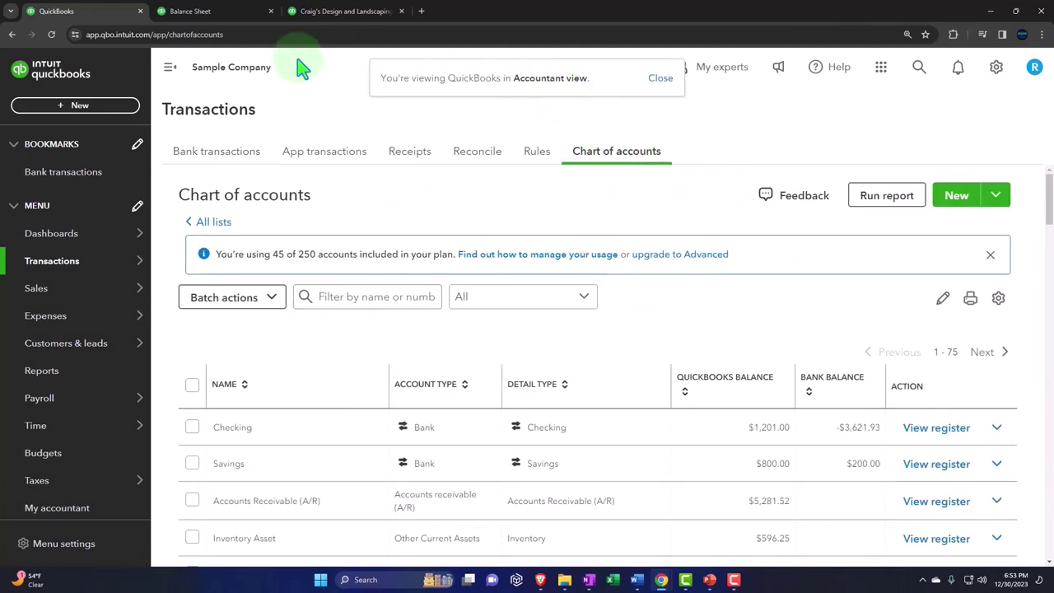
left_click(173, 77)
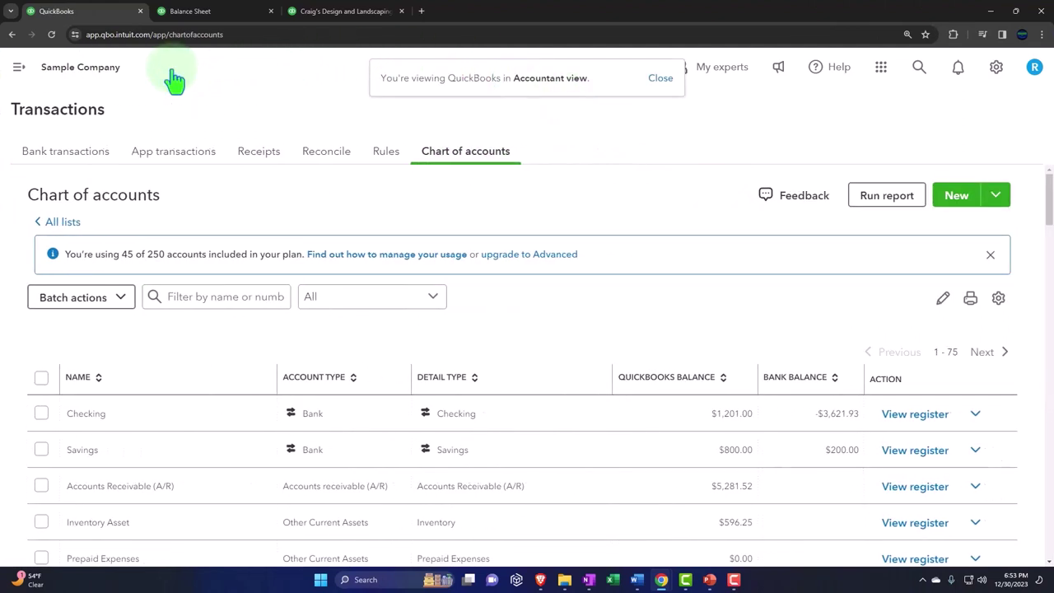
Step: Open the register of the Equipment fixed asset account from the chart of accounts and dismiss the register basics tour
scroll(457, 391, "down", 1)
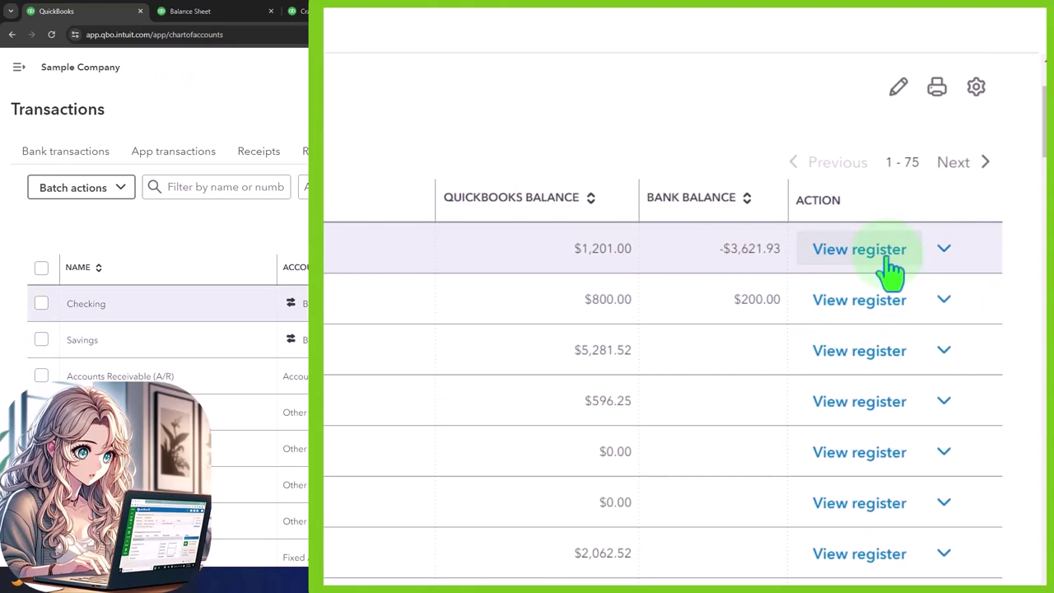
scroll(893, 268, "down", 1)
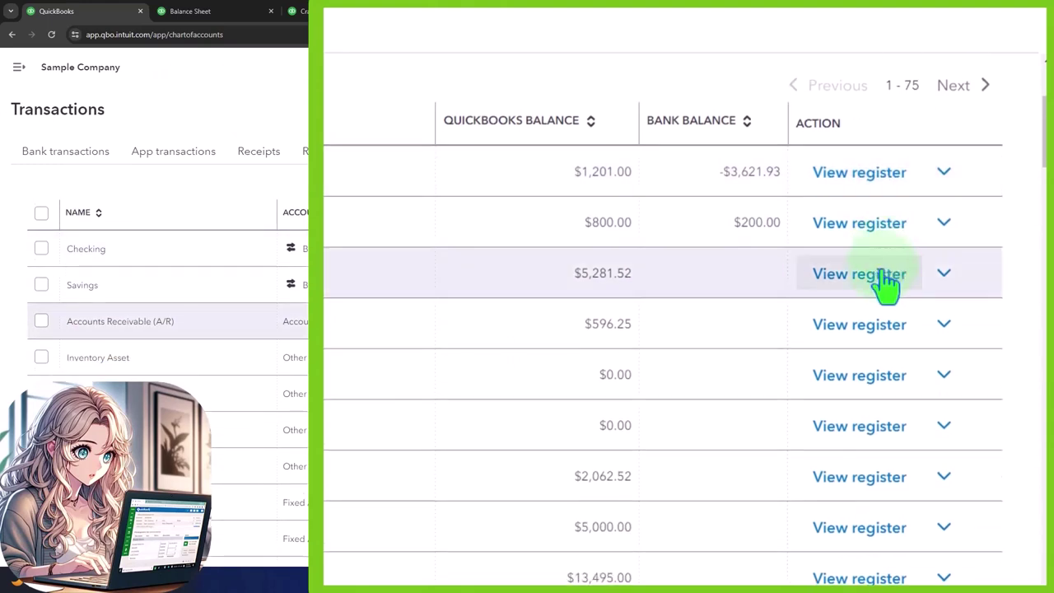
scroll(889, 276, "down", 1)
scroll(889, 280, "down", 5)
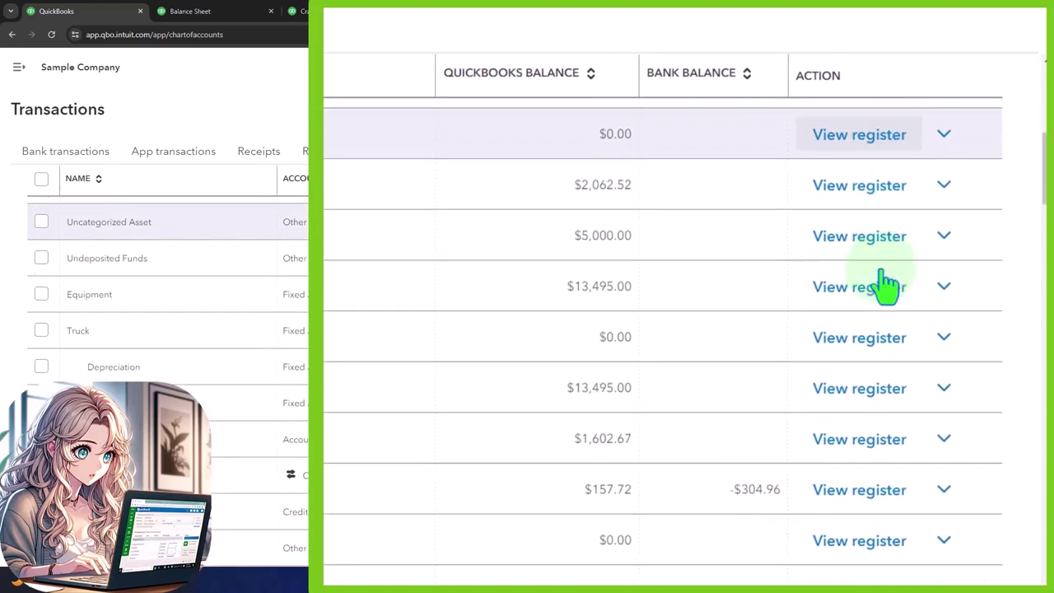
scroll(885, 284, "down", 5)
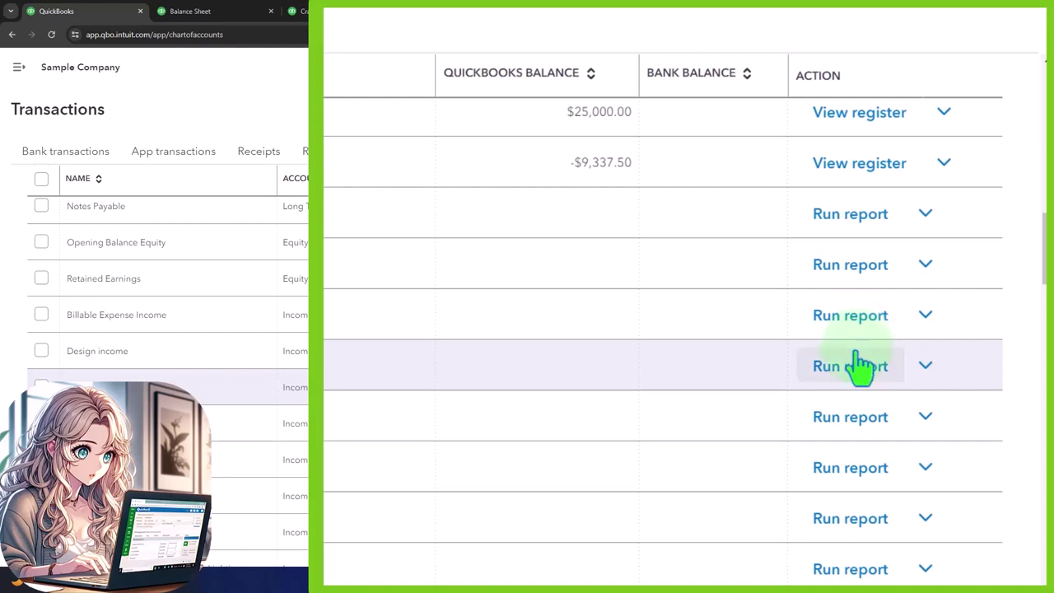
scroll(860, 366, "up", 4)
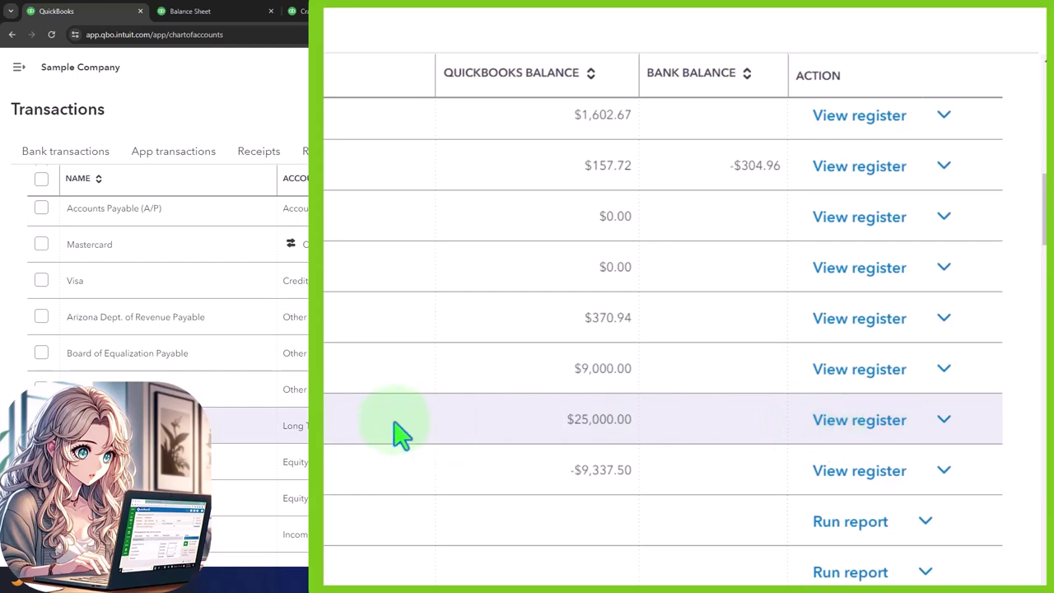
scroll(395, 435, "up", 3)
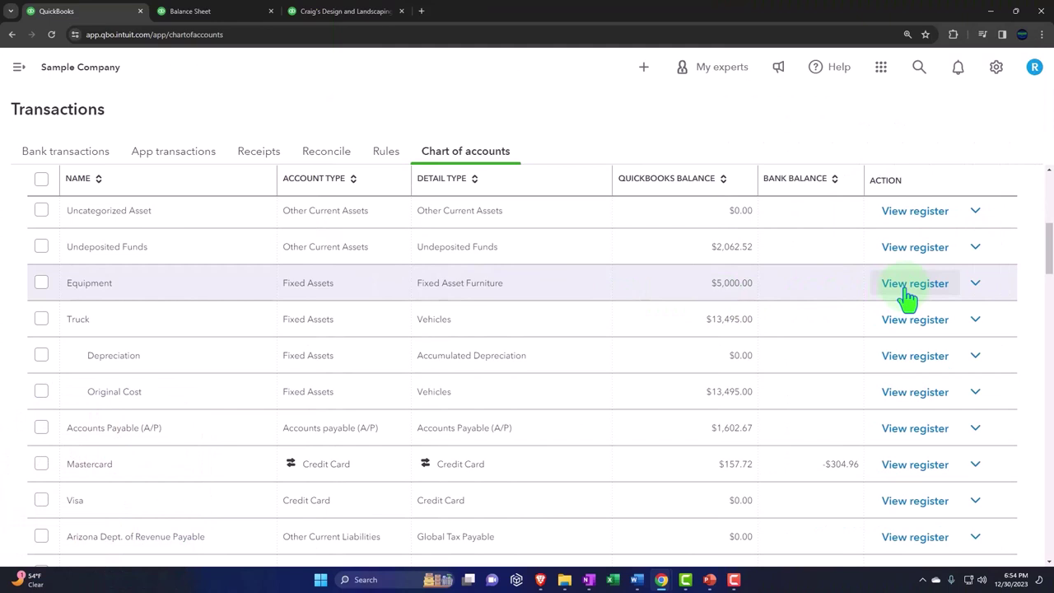
left_click(906, 288)
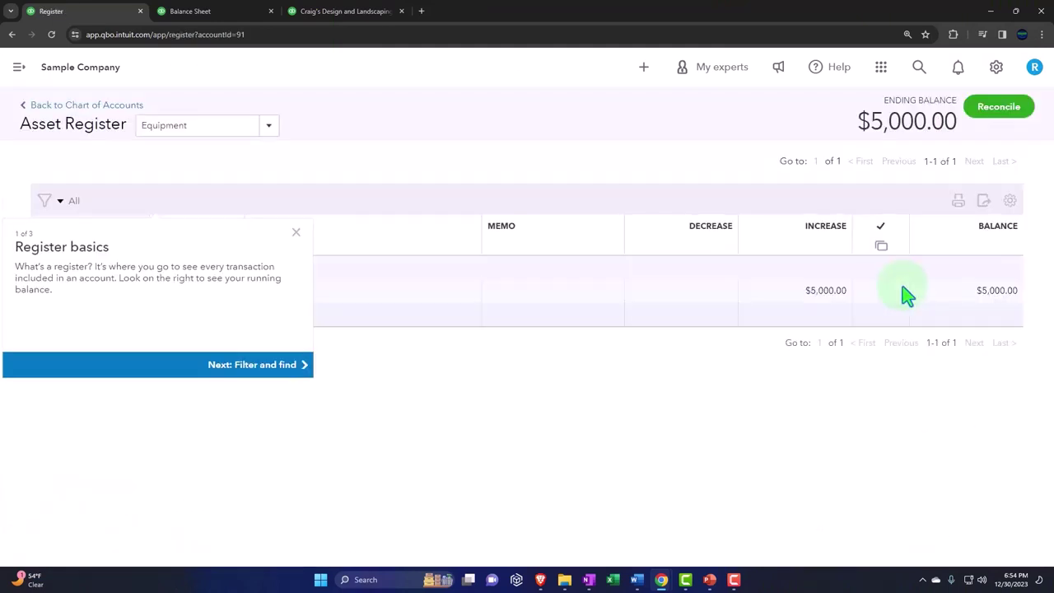
left_click(295, 233)
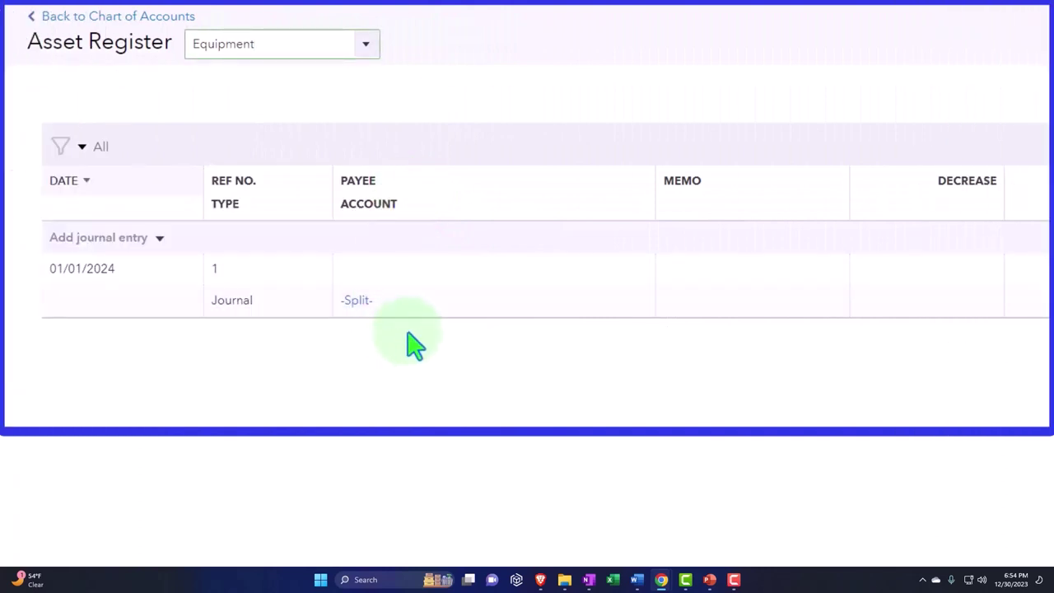
Step: Start a new journal entry dated 01/05/2024 in the Equipment asset register
left_click(159, 238)
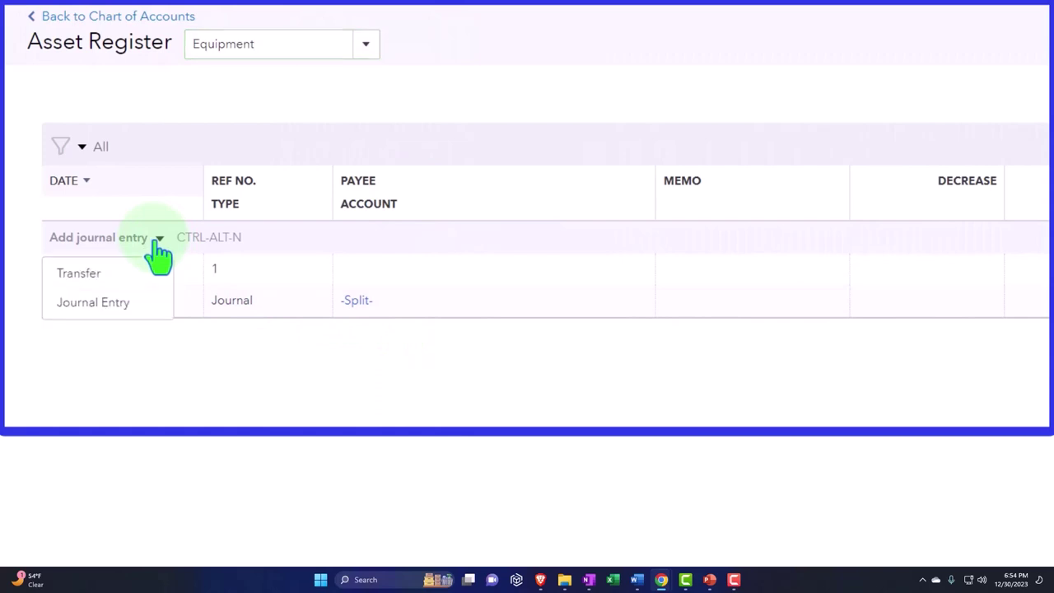
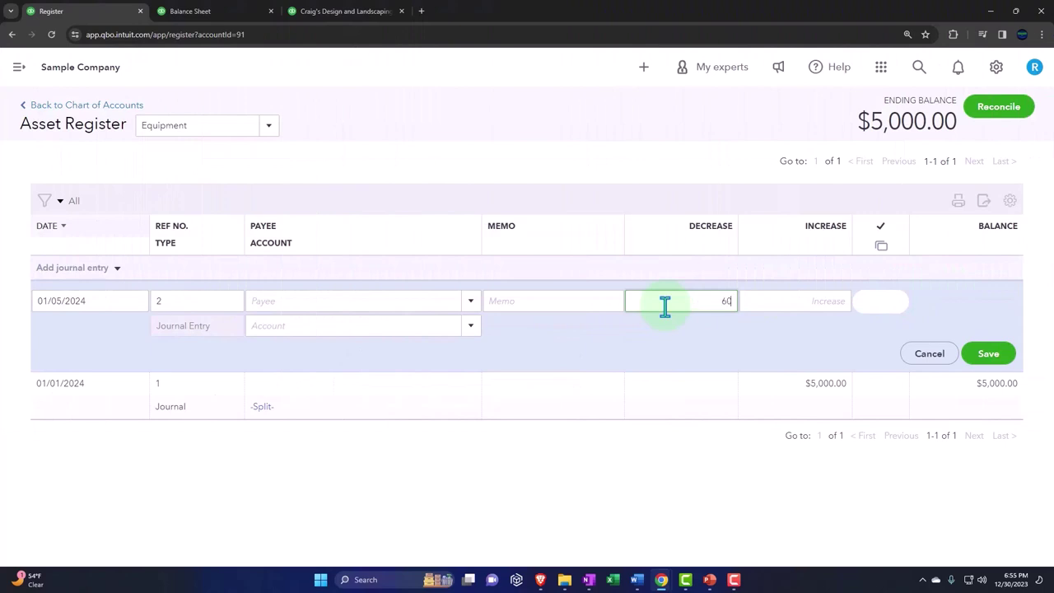
type("00")
key("Tab")
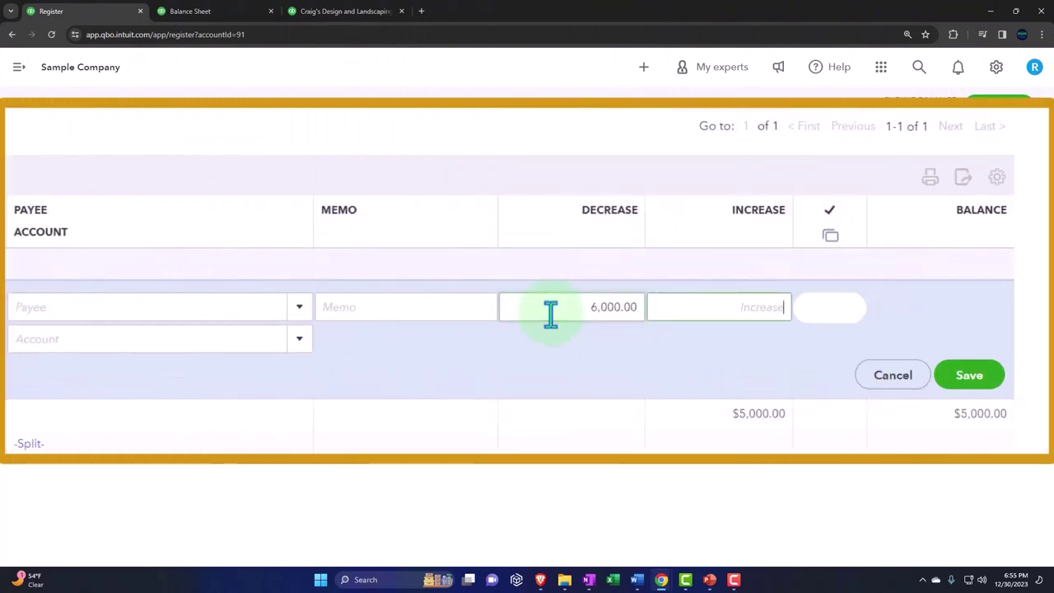
left_click_drag(551, 313, 715, 289)
key("Delete")
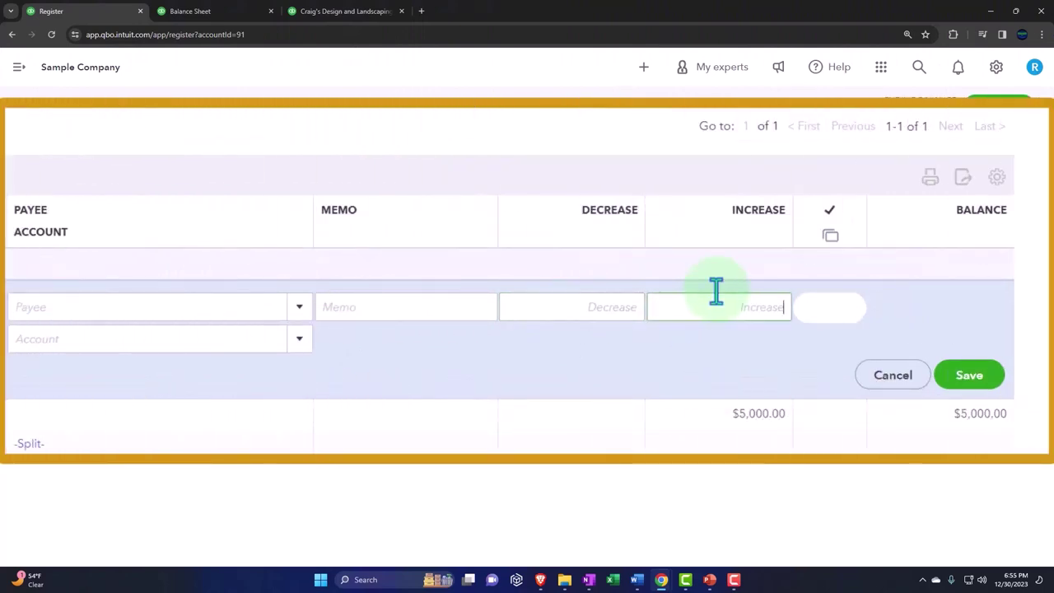
Step: Enter an increase of 6,000 with Loan Payable as the offsetting account in the new register entry, and save it
left_click(722, 303)
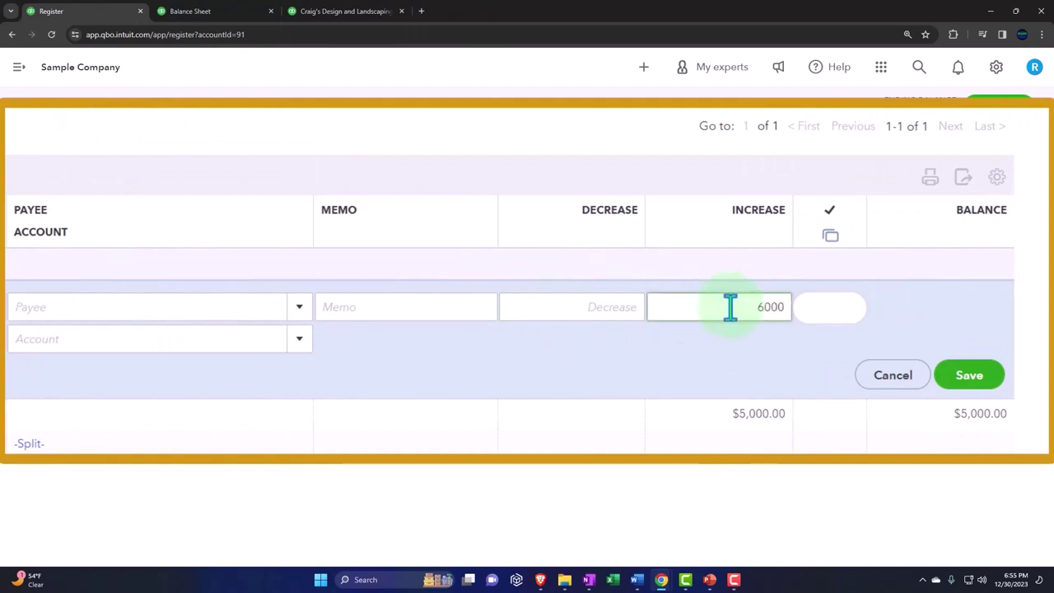
key("Tab")
left_click(151, 349)
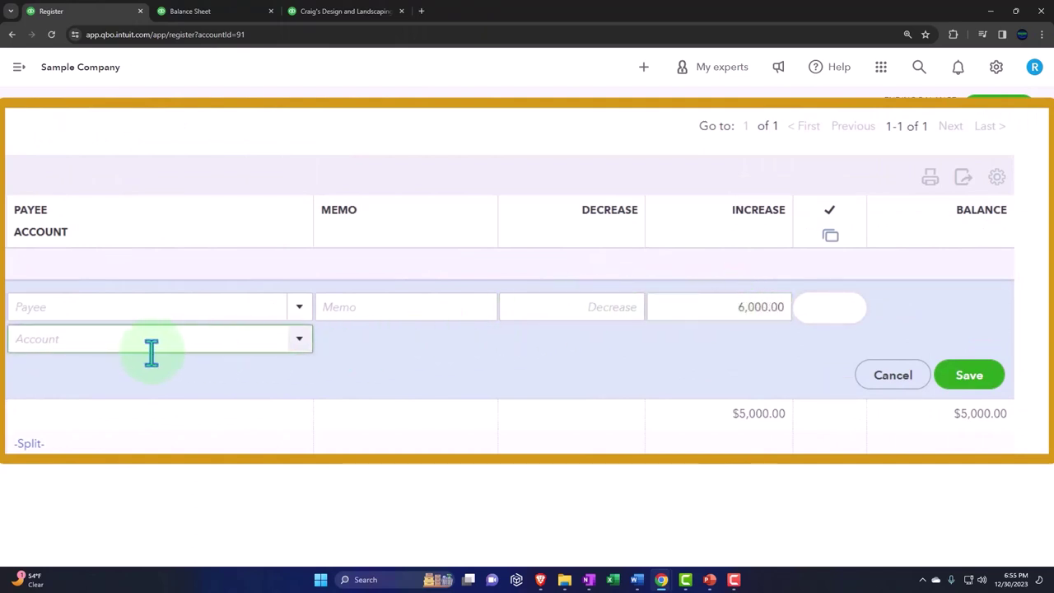
type("loea")
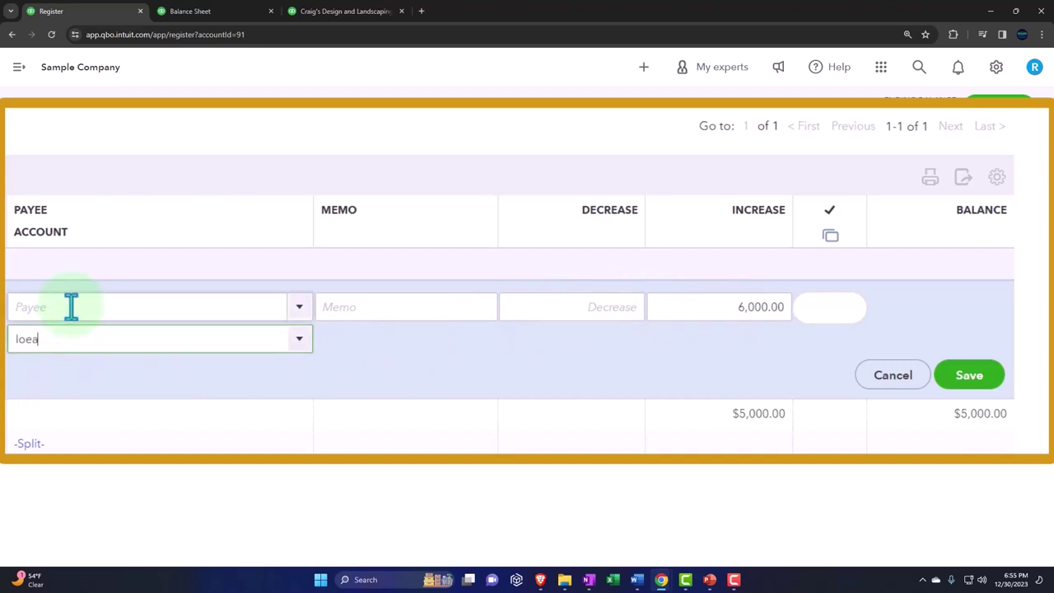
type("n")
key("BackSpace")
key("BackSpace")
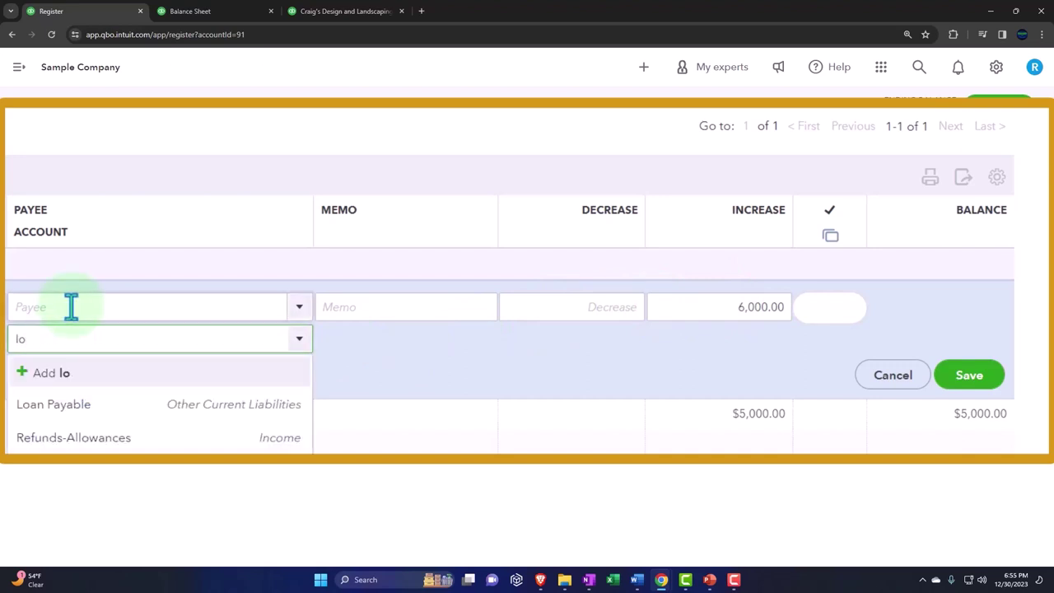
left_click(82, 403)
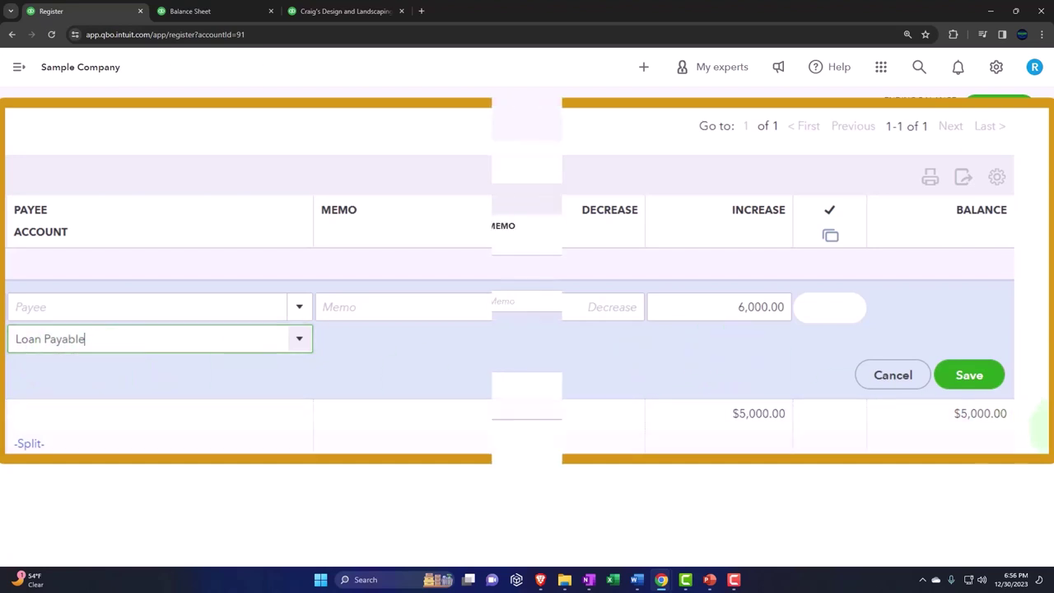
left_click(969, 374)
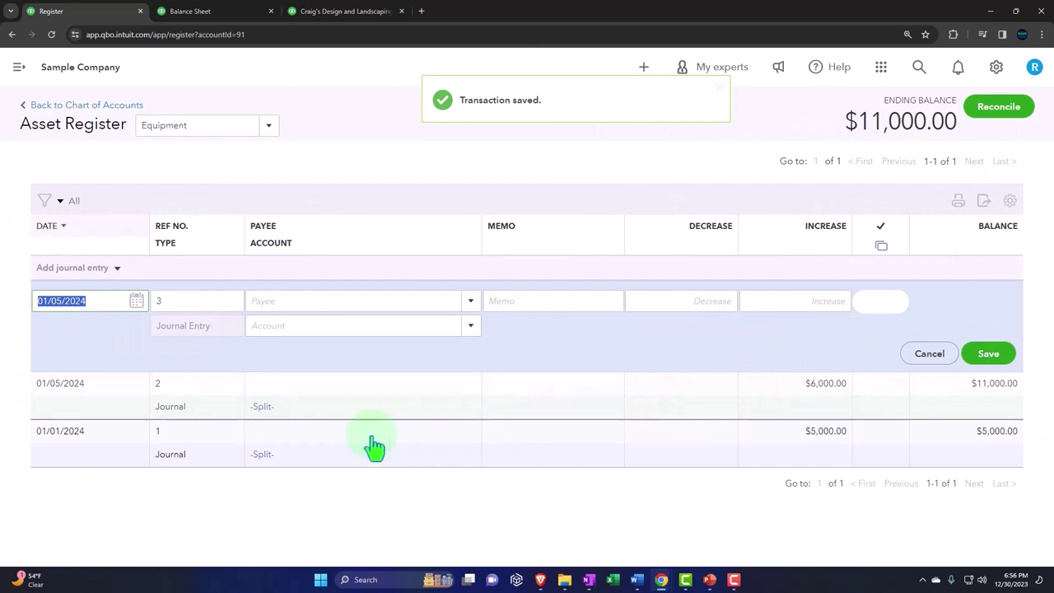
Step: Open the full journal entry form of the 01/05/2024 transaction, check its debit and credit lines, and close it
left_click(210, 407)
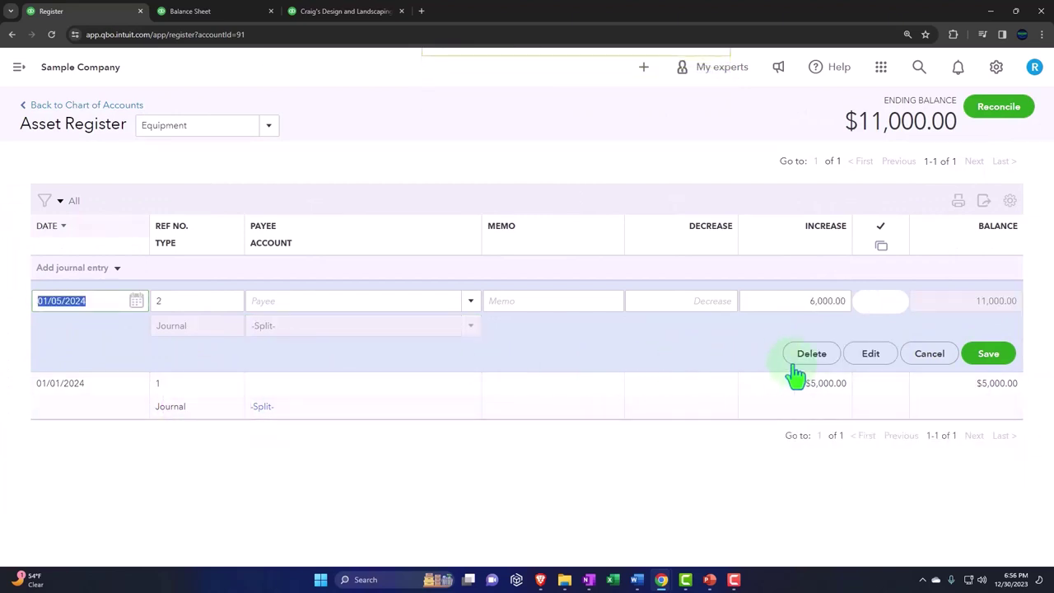
left_click(865, 356)
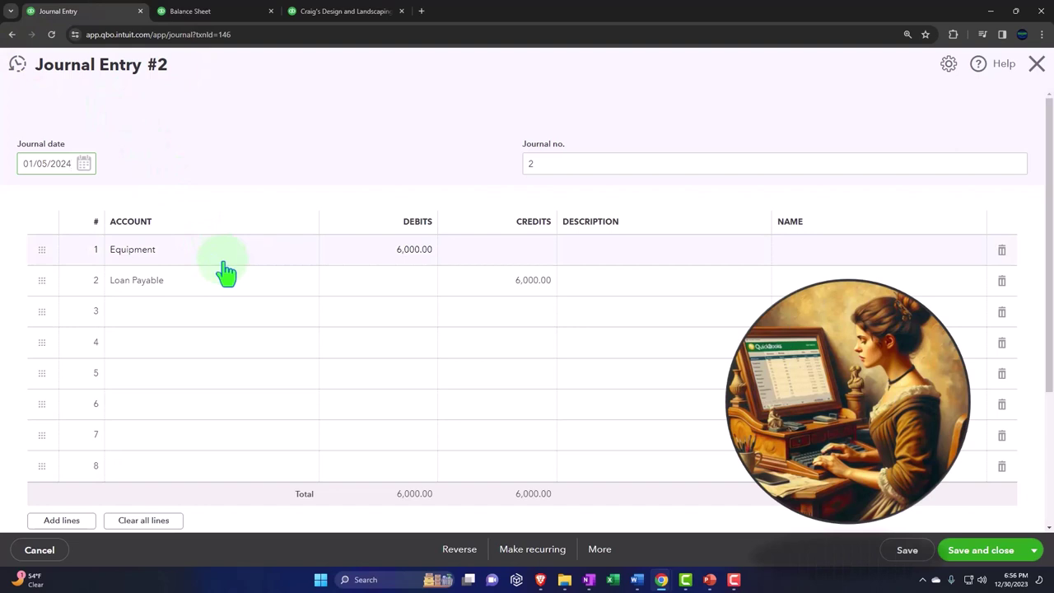
left_click(1036, 66)
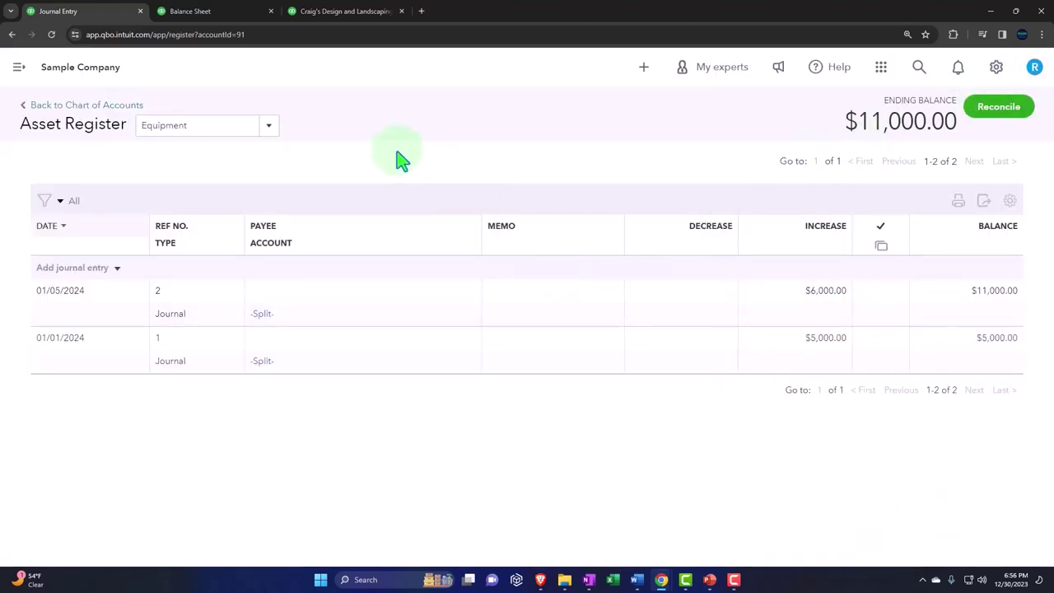
Step: Review the transactions behind the Equipment balance on the Balance Sheet, and return to the report
left_click(202, 11)
scroll(647, 252, "down", 2)
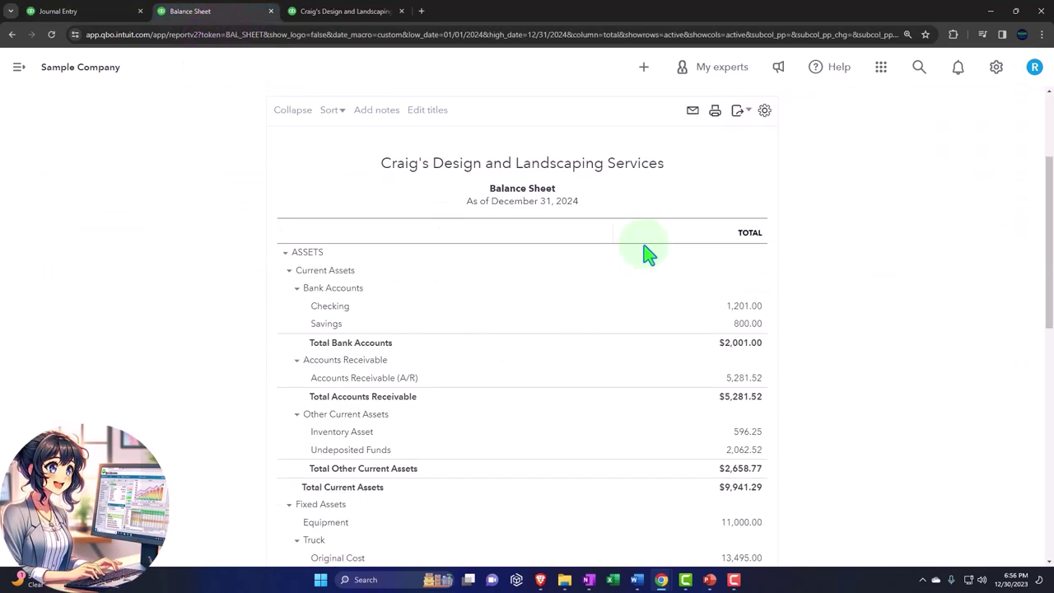
scroll(659, 317, "down", 2)
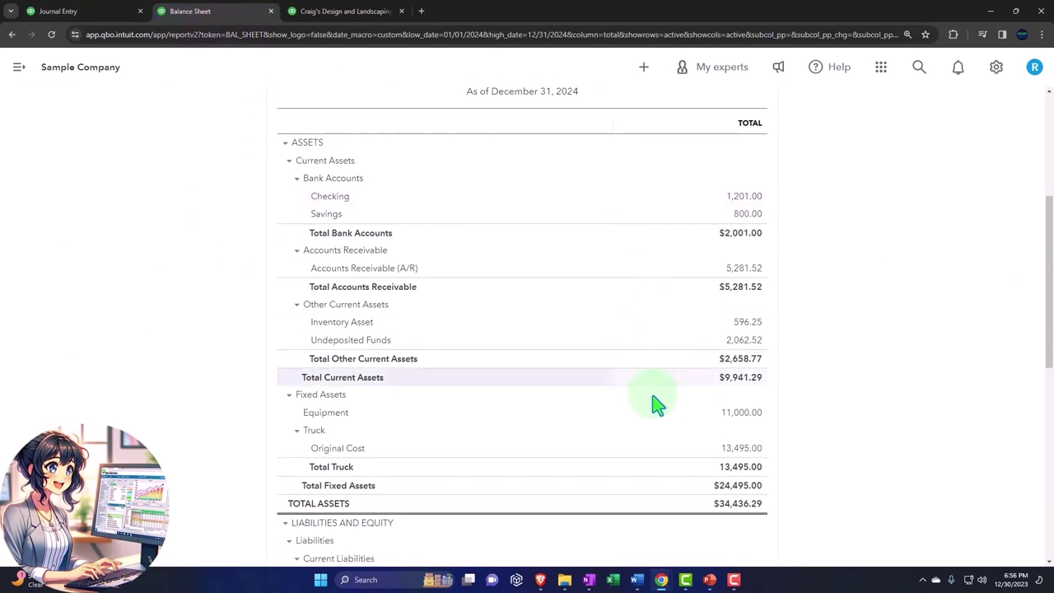
left_click(733, 418)
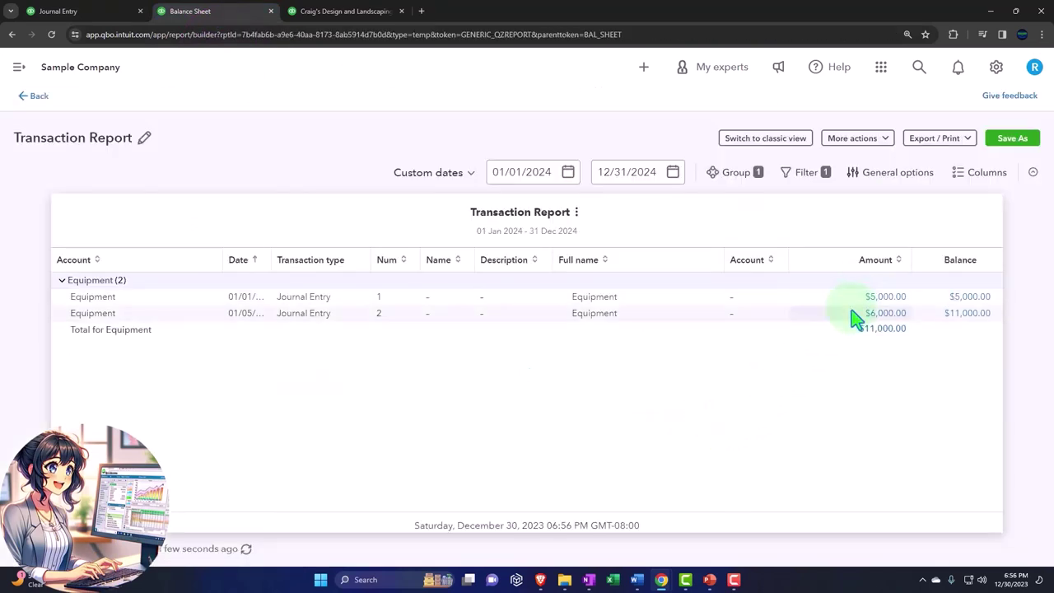
left_click(37, 97)
Step: Check the transactions behind the Loan Payable balance, and go back to the Balance Sheet
scroll(365, 340, "down", 5)
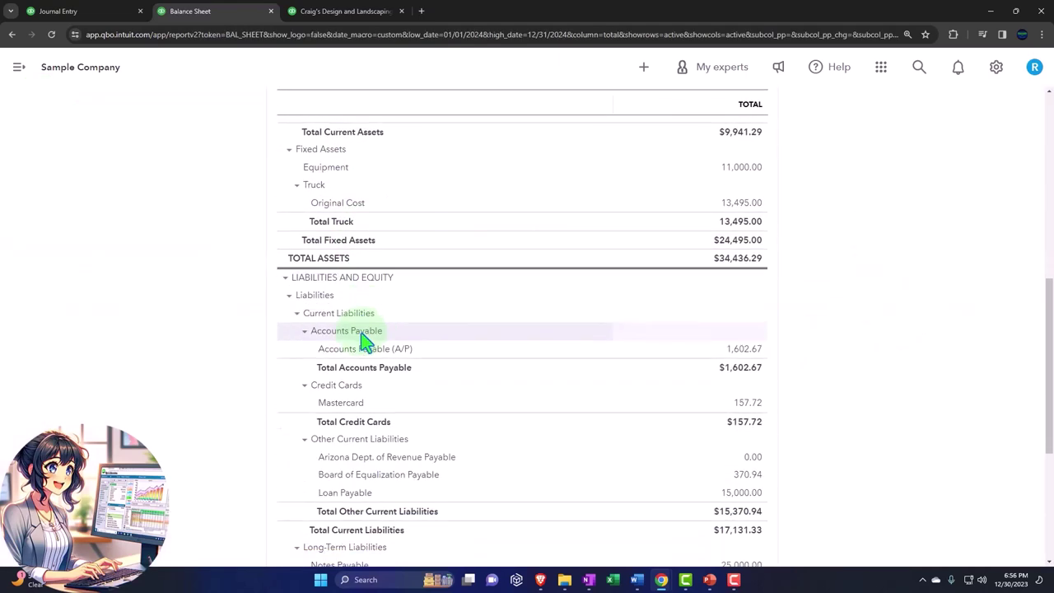
left_click(735, 385)
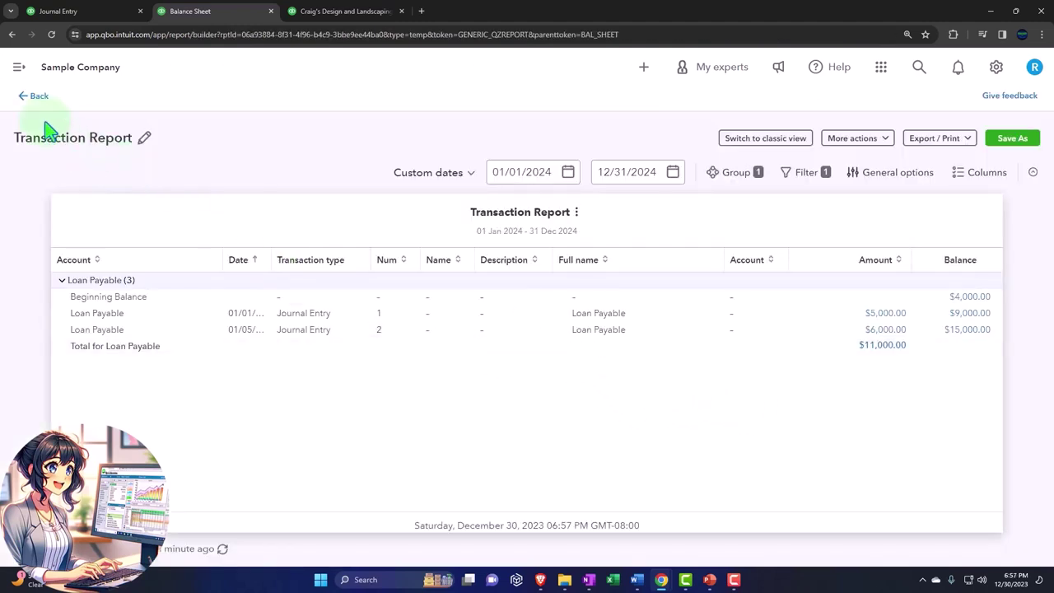
left_click(29, 96)
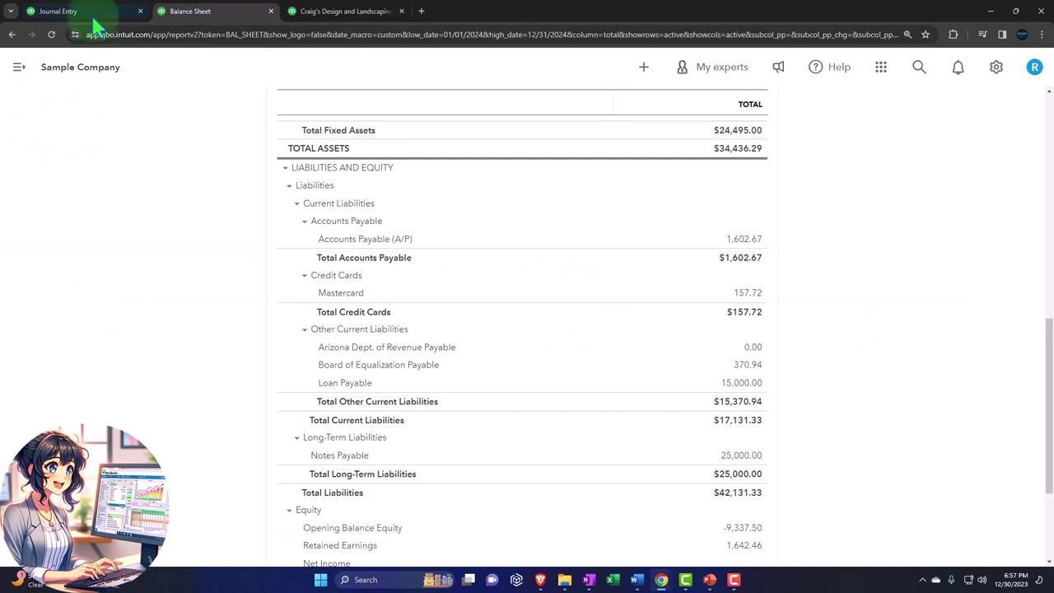
Step: Return to the chart of accounts, open the register of the Loan Payable account, and dismiss the register basics tip
left_click(93, 18)
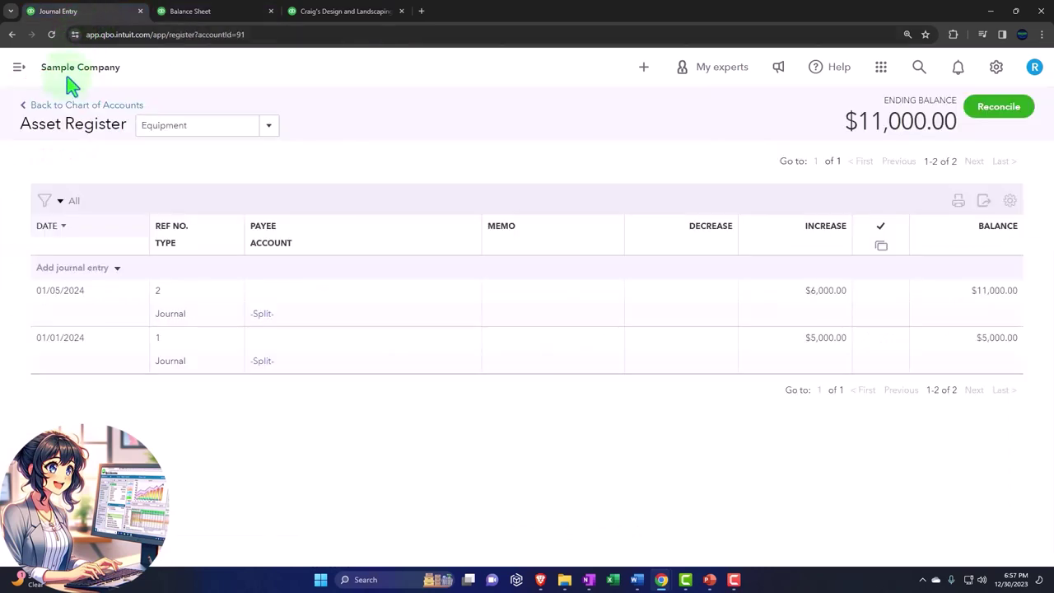
left_click(99, 107)
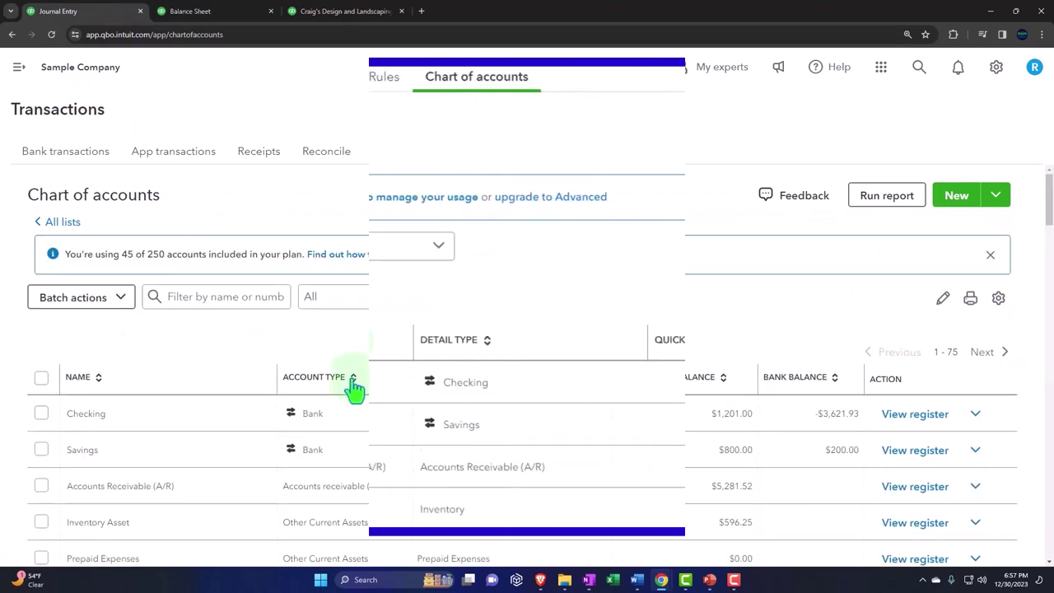
scroll(358, 393, "down", 3)
scroll(347, 354, "down", 12)
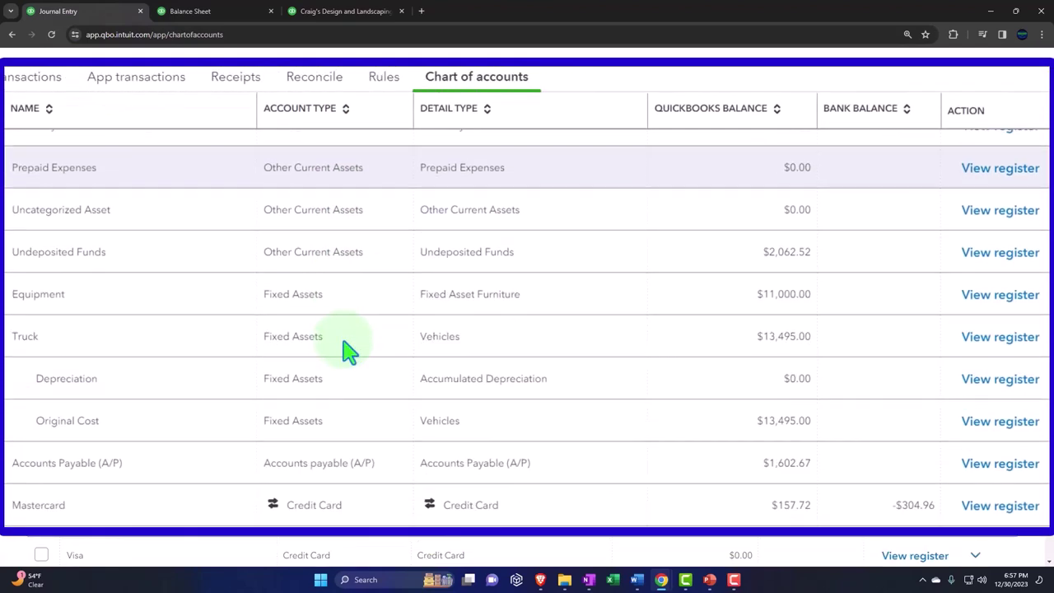
scroll(343, 342, "down", 8)
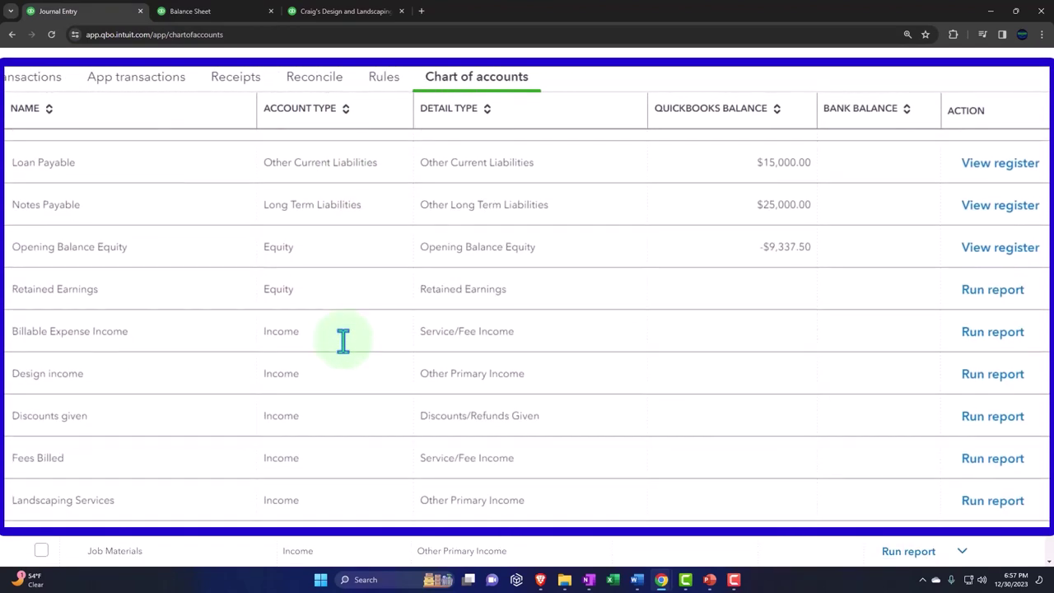
scroll(347, 352, "down", 5)
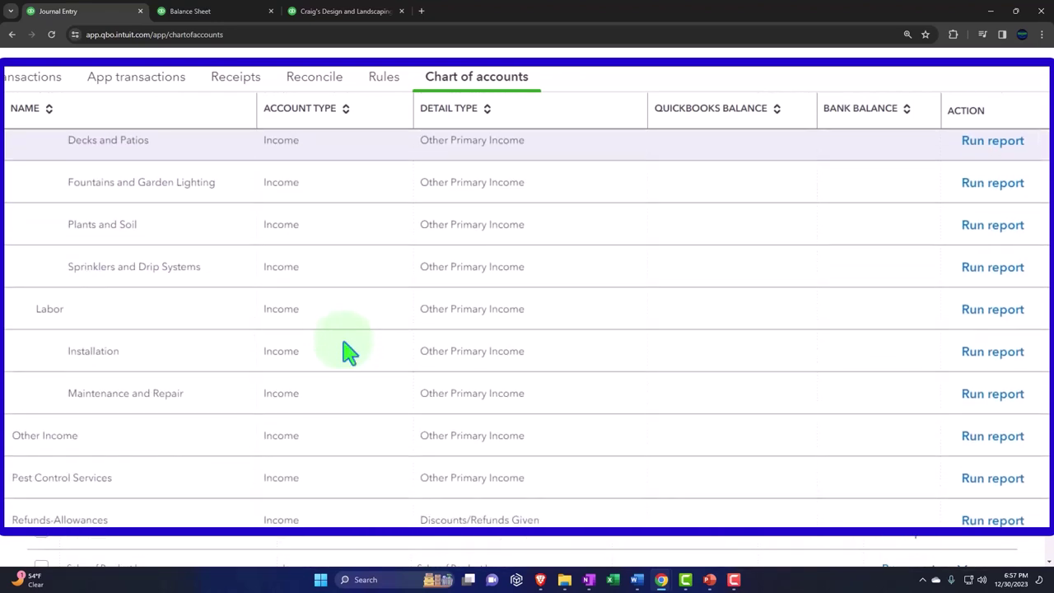
scroll(348, 352, "up", 13)
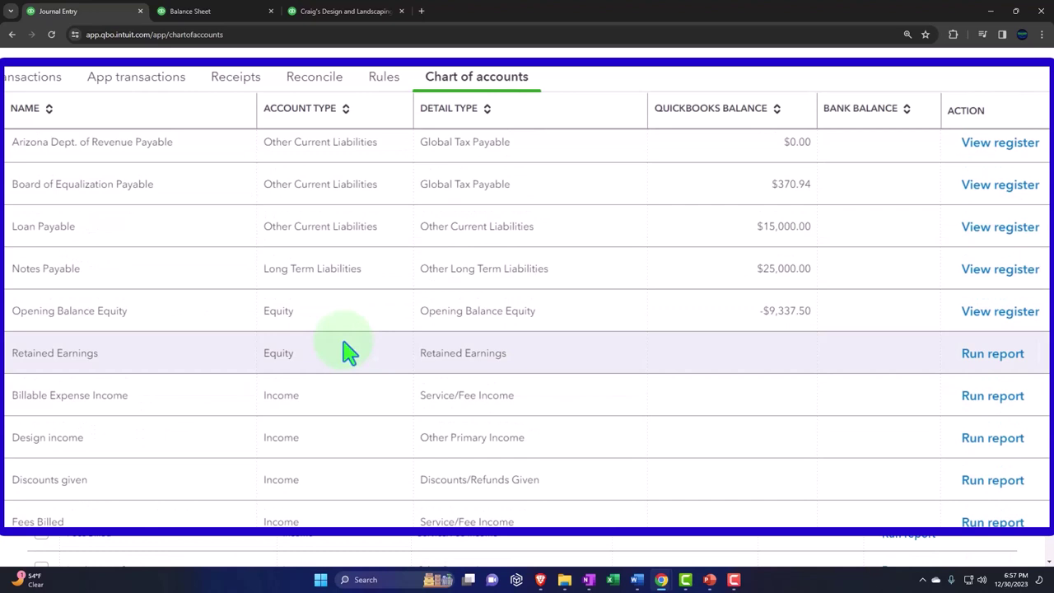
scroll(348, 352, "up", 2)
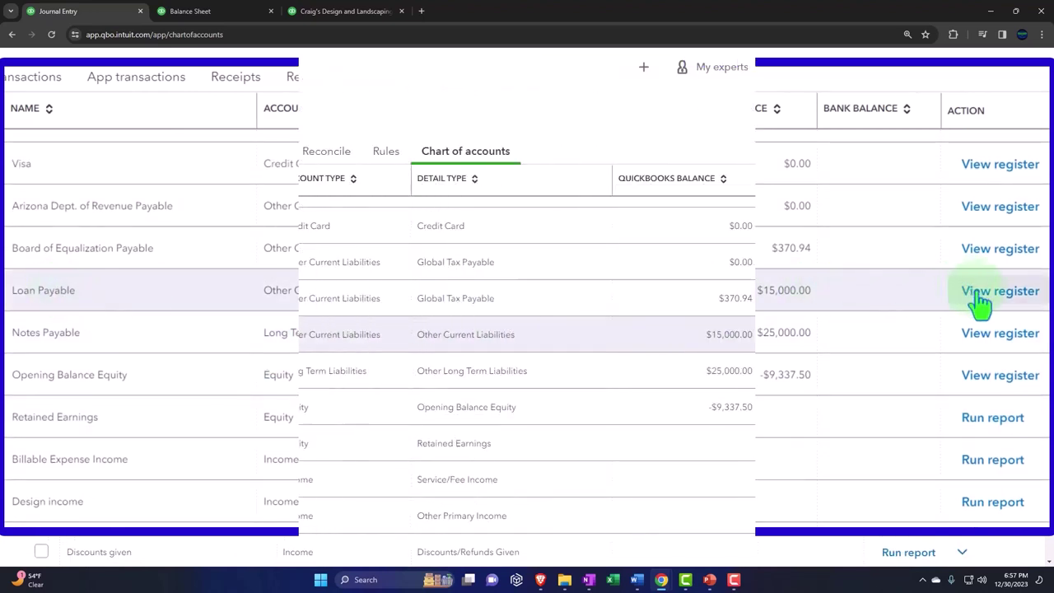
left_click(897, 344)
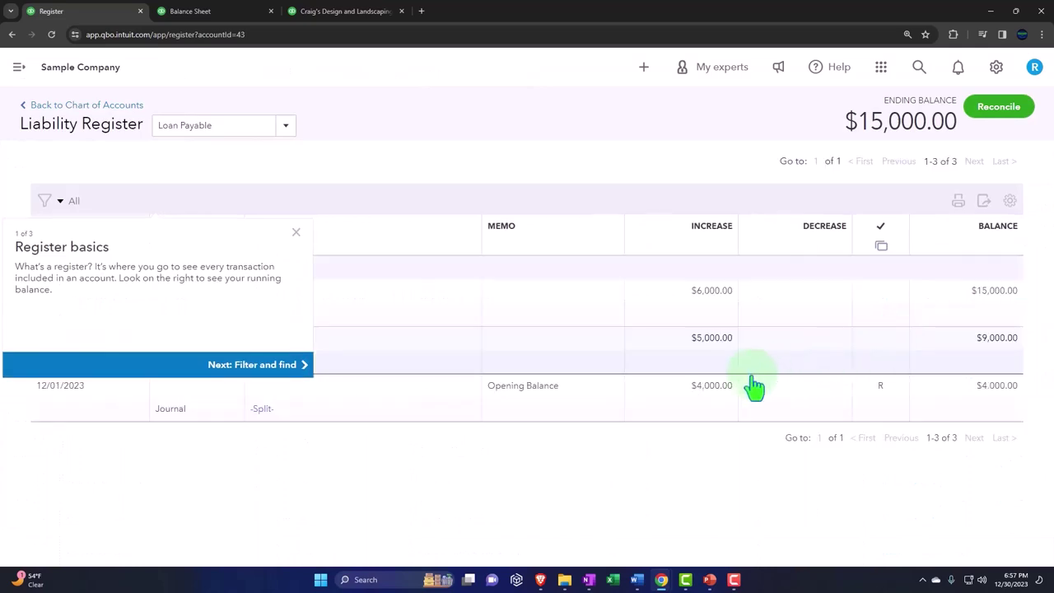
left_click(296, 233)
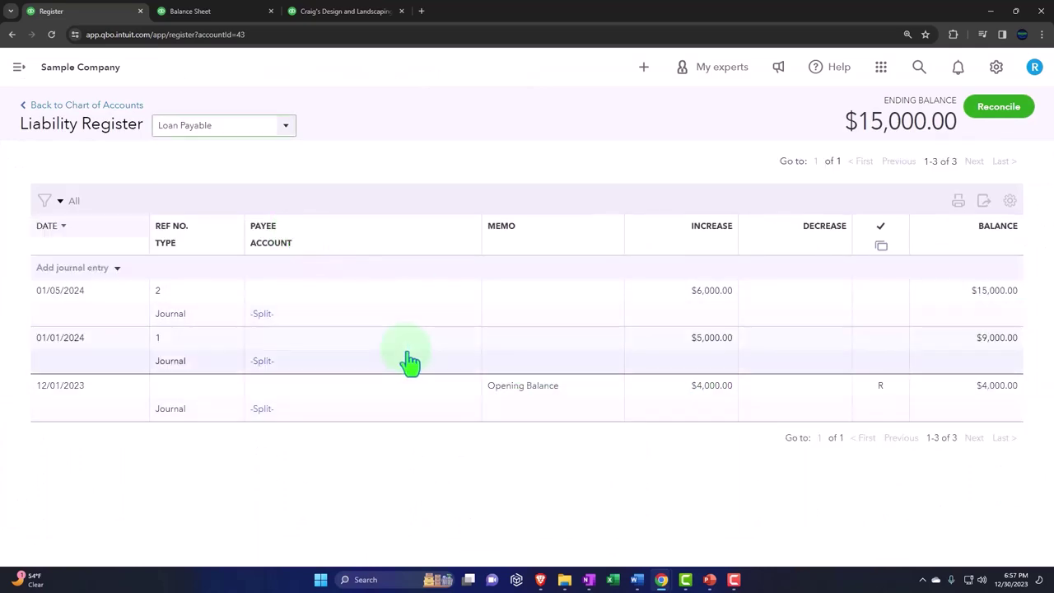
Step: Inspect the full journal entry behind the 01/05/2024 line in the Loan Payable register, close it, and go back to the chart of accounts
left_click(484, 215)
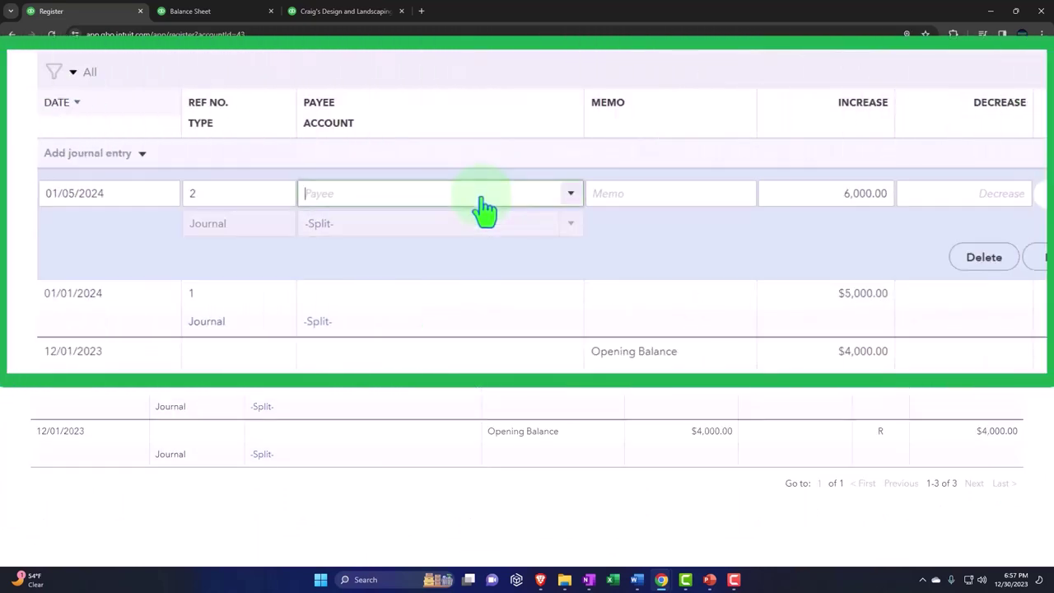
double_click(191, 196)
key("BackSpace")
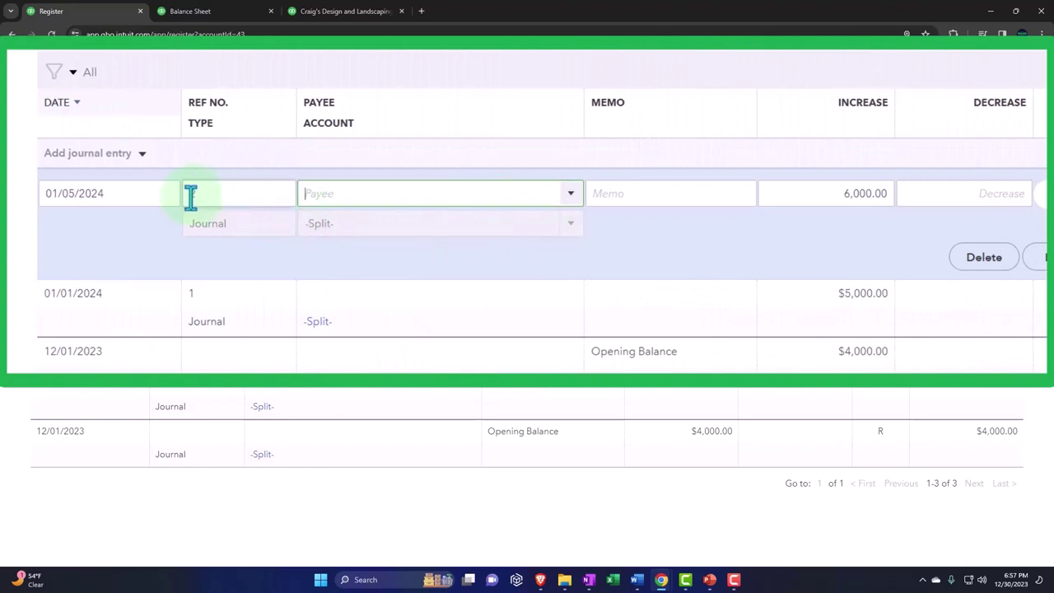
type("2")
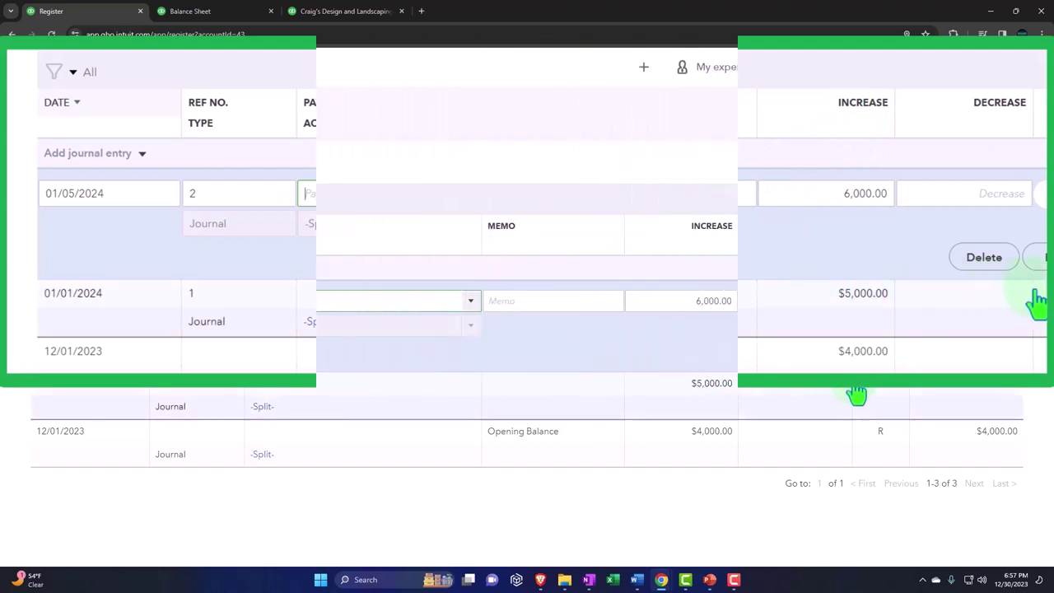
left_click(868, 358)
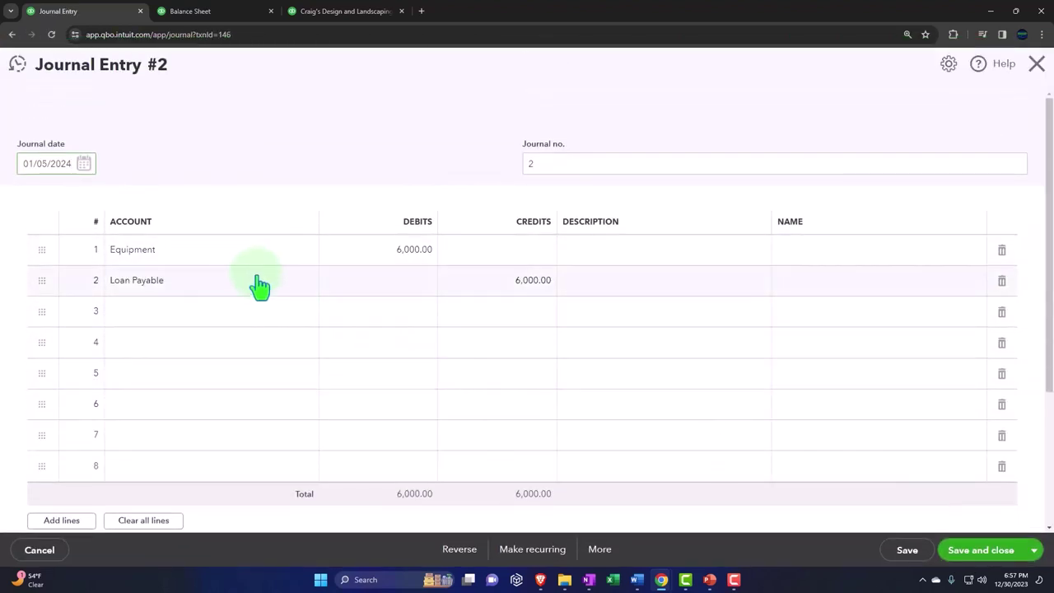
left_click(1034, 66)
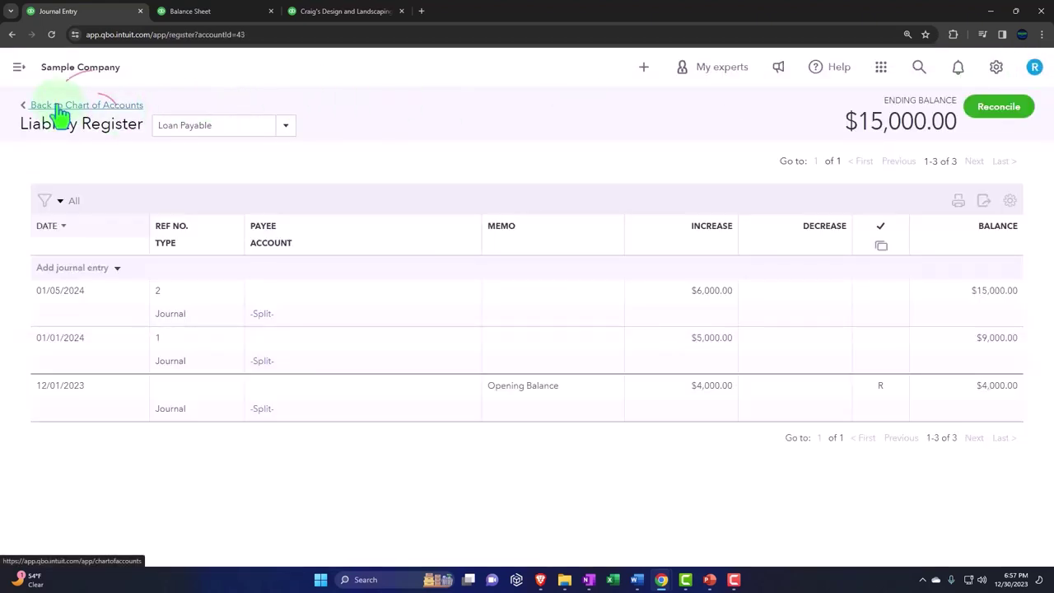
left_click(58, 107)
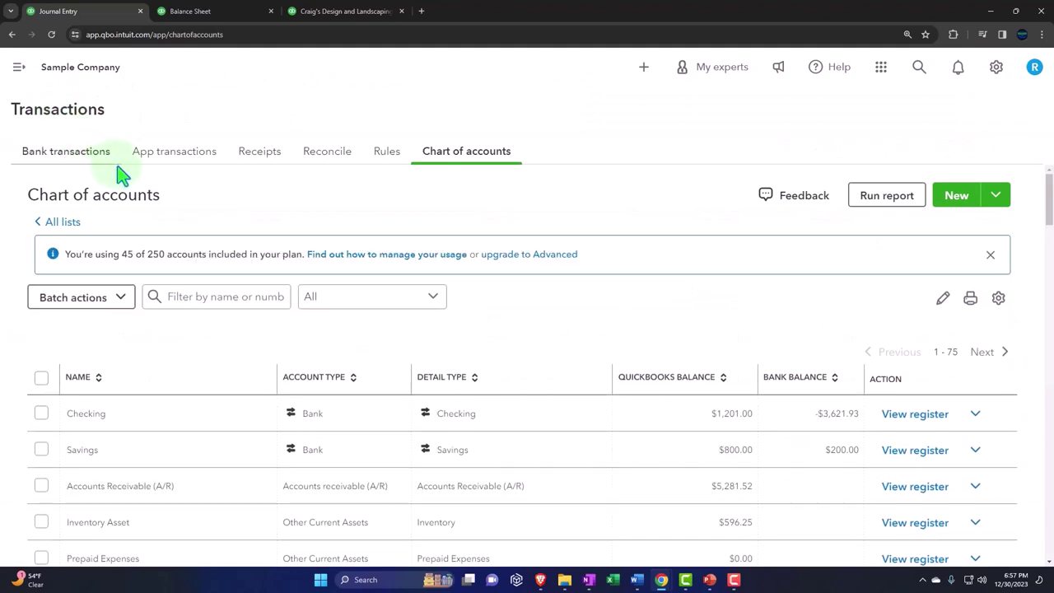
Step: Start a new journal entry dated 01/08/2024, keep journal number 3, and move to the account of the first line
left_click(18, 68)
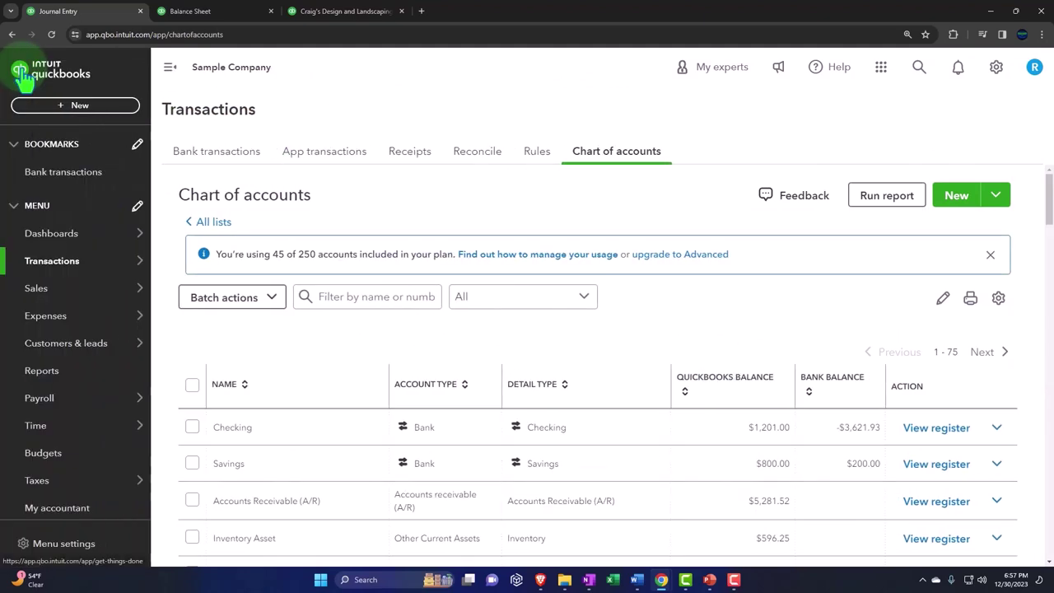
left_click(77, 111)
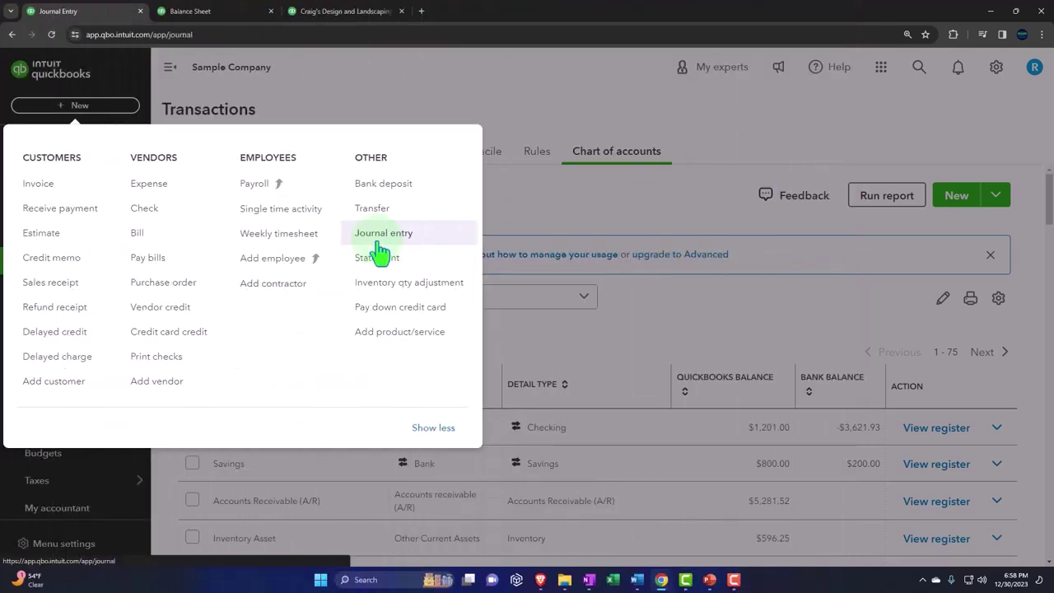
left_click(381, 233)
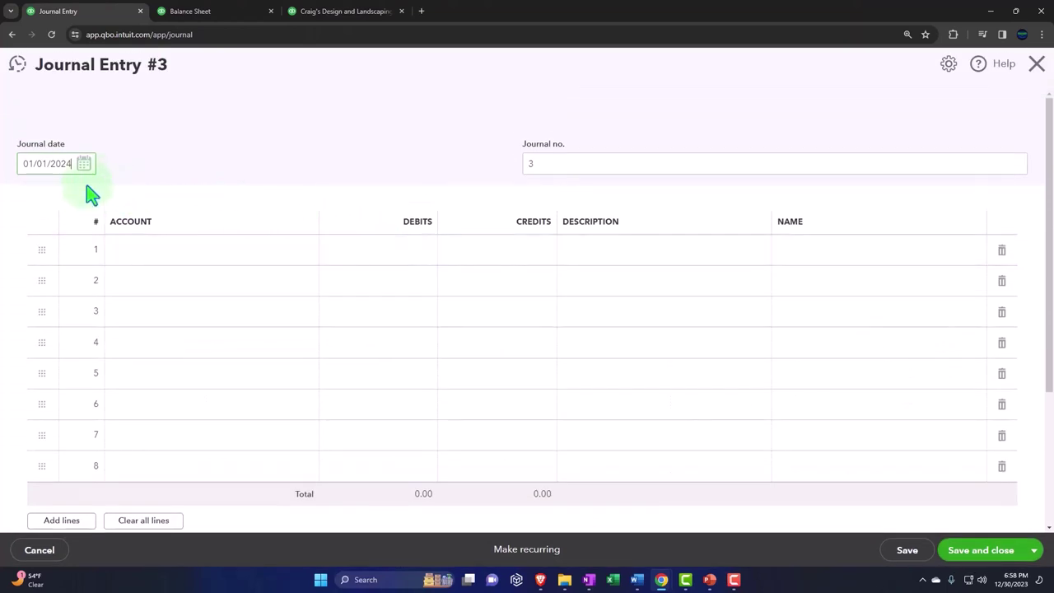
left_click(71, 163)
key("plus")
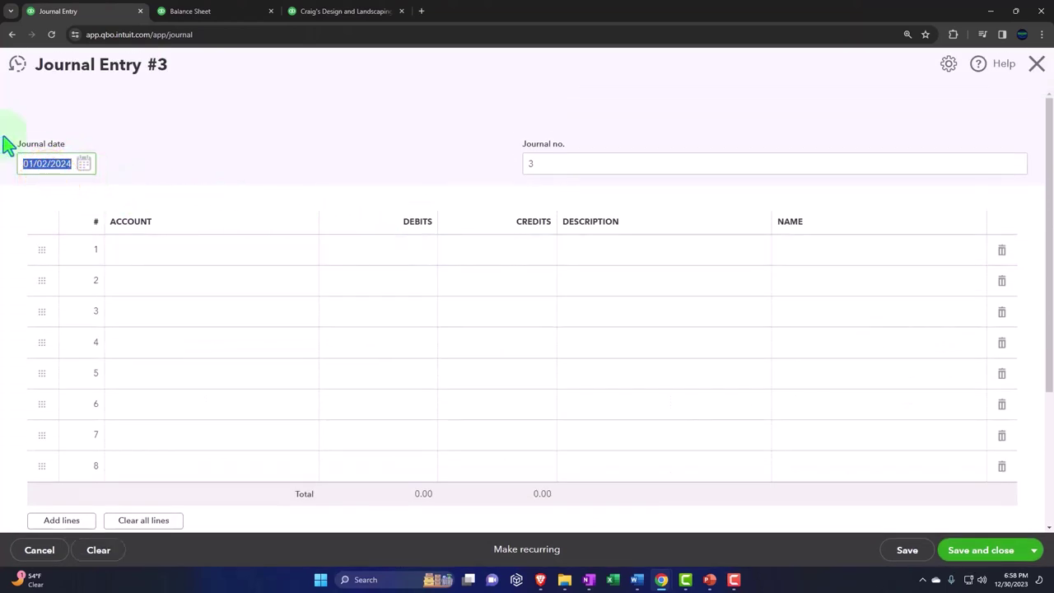
type("8")
key("Tab")
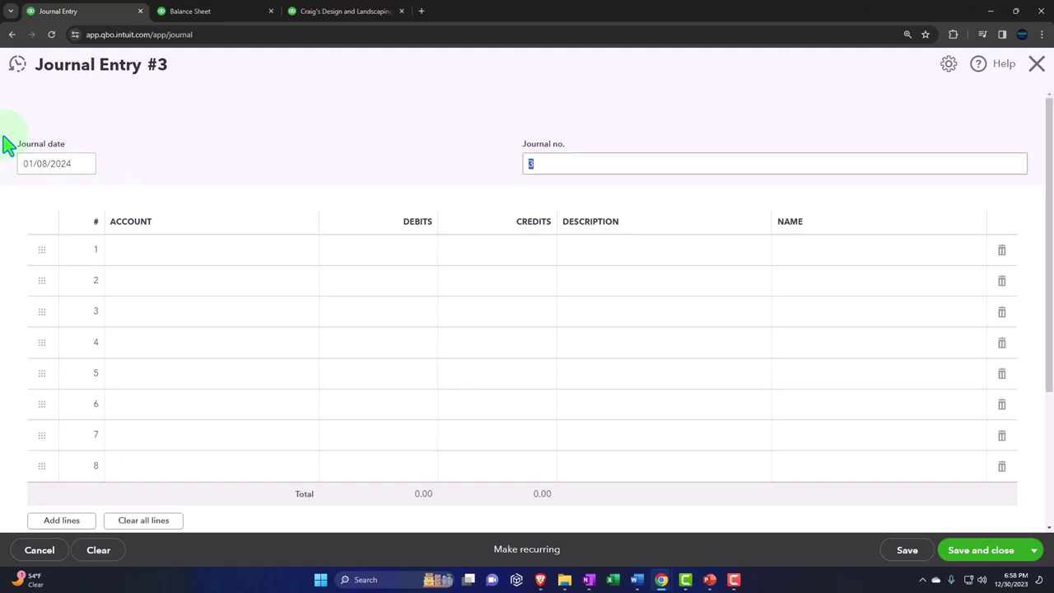
key("Tab")
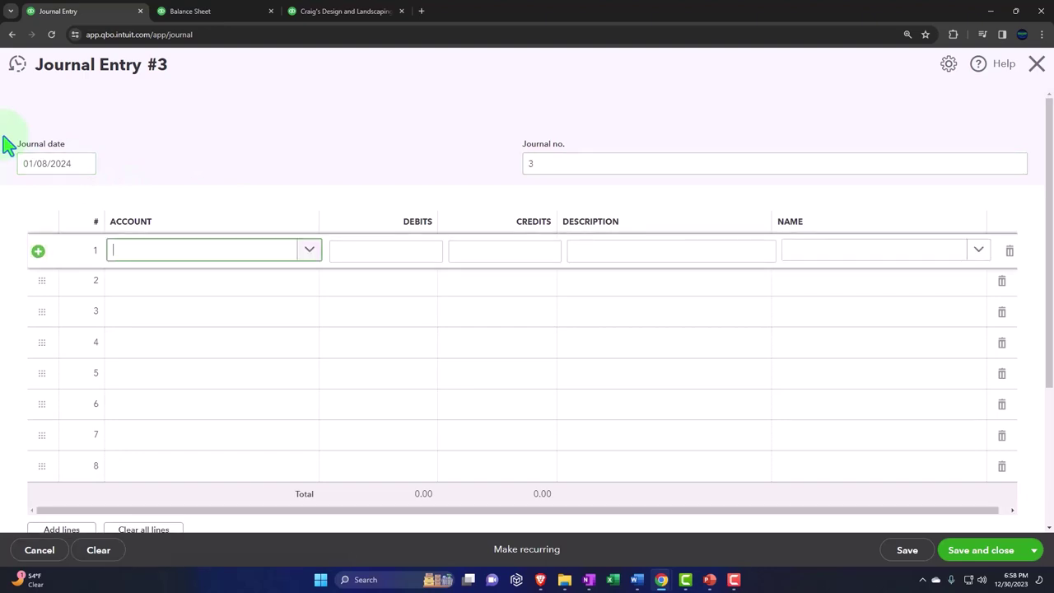